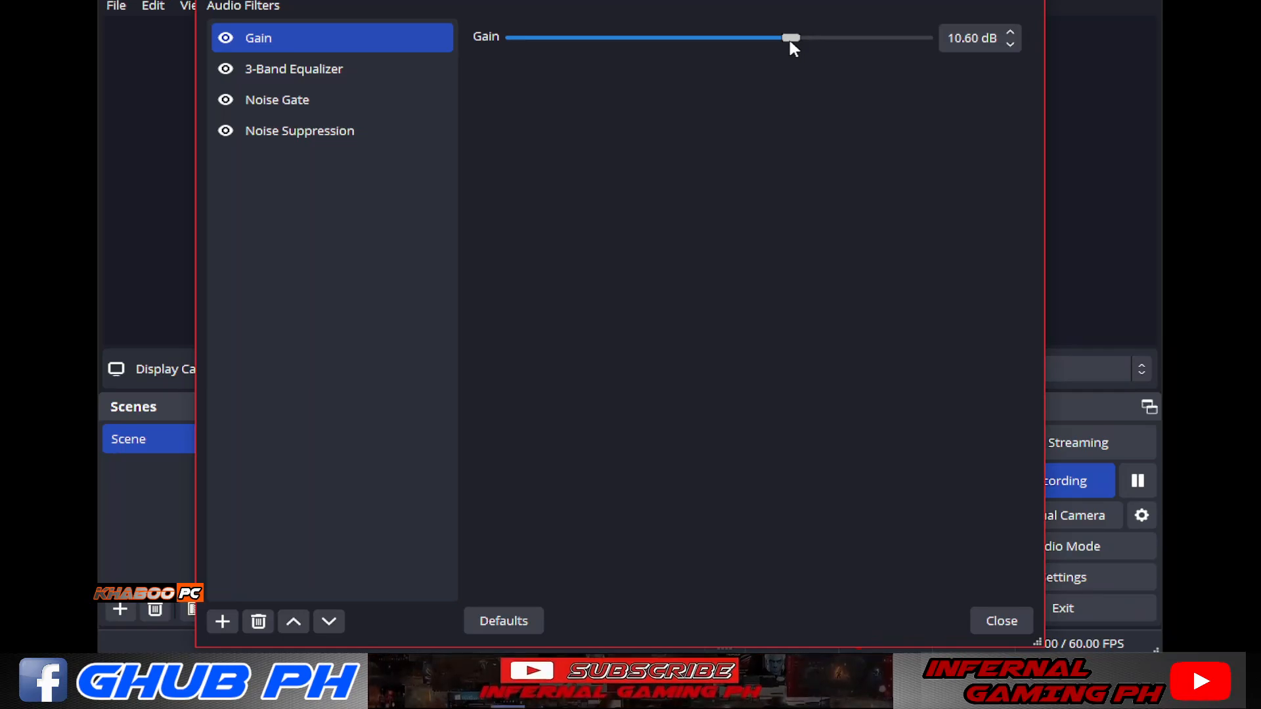
{"action": "left_click", "coordinate": [1002, 621]}
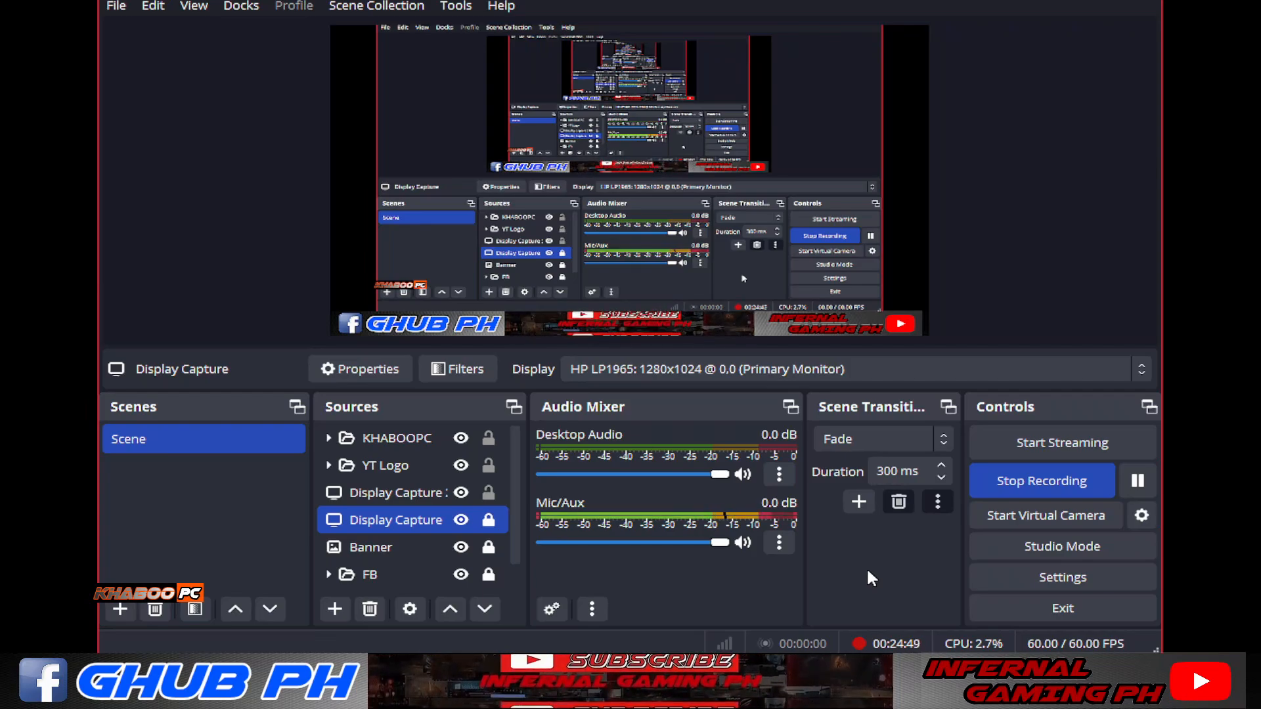
{"action": "left_click", "coordinate": [780, 542]}
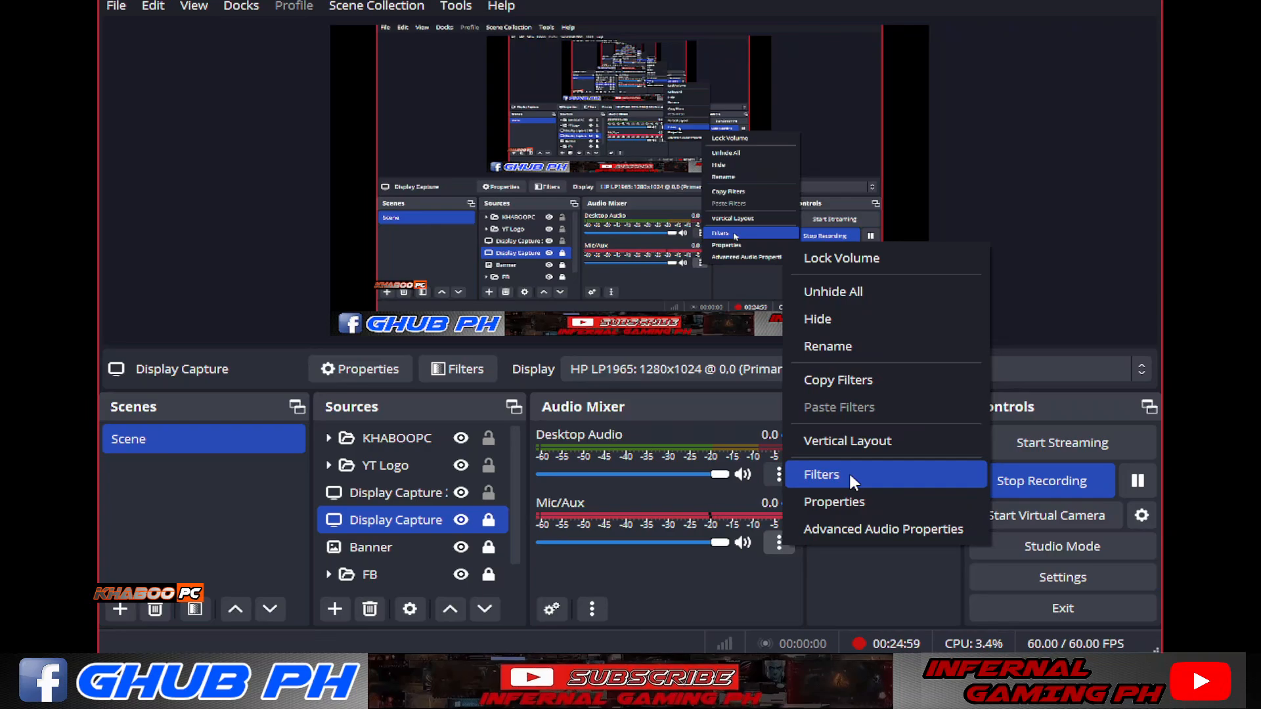
{"action": "left_click", "coordinate": [894, 596]}
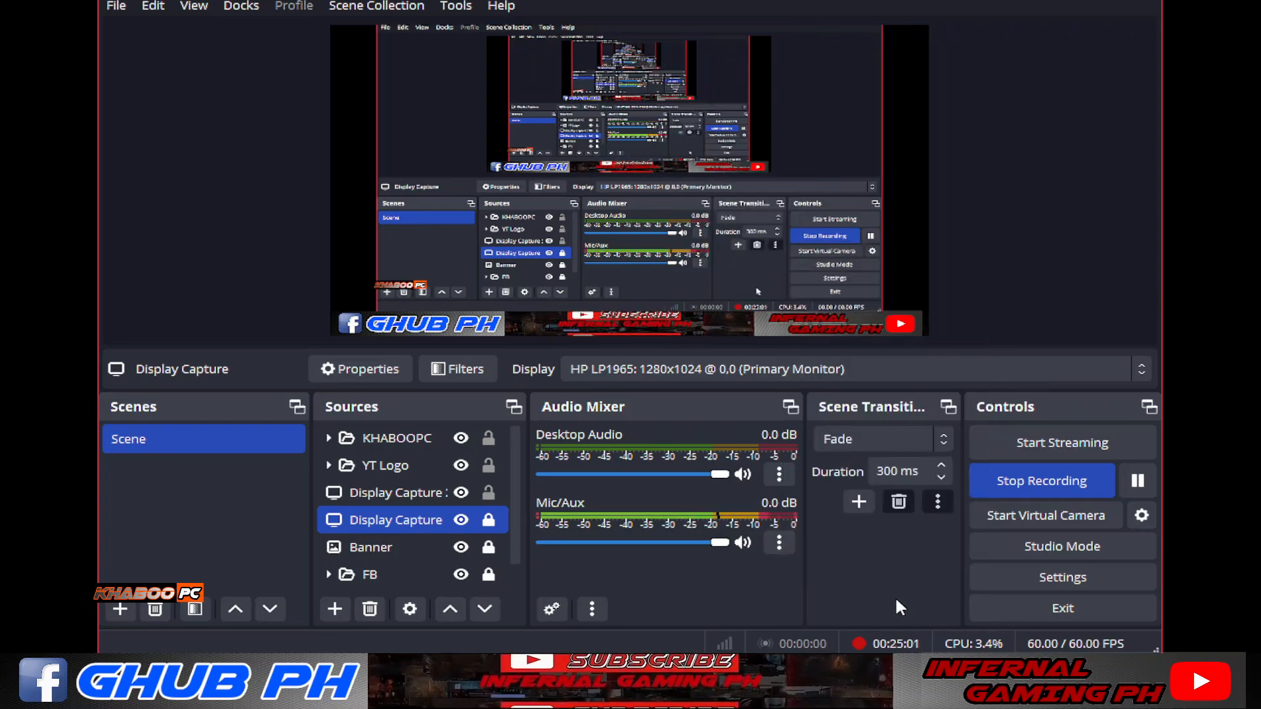
{"action": "left_click", "coordinate": [788, 541]}
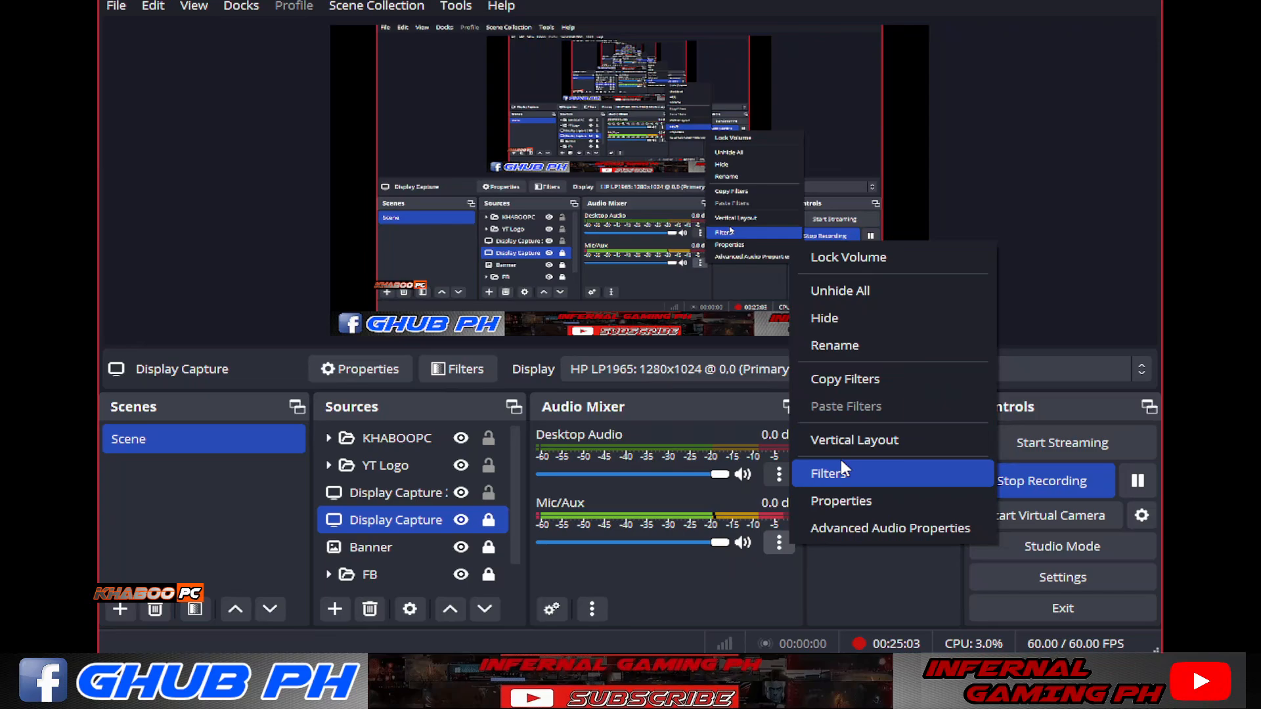
{"action": "left_click", "coordinate": [851, 588]}
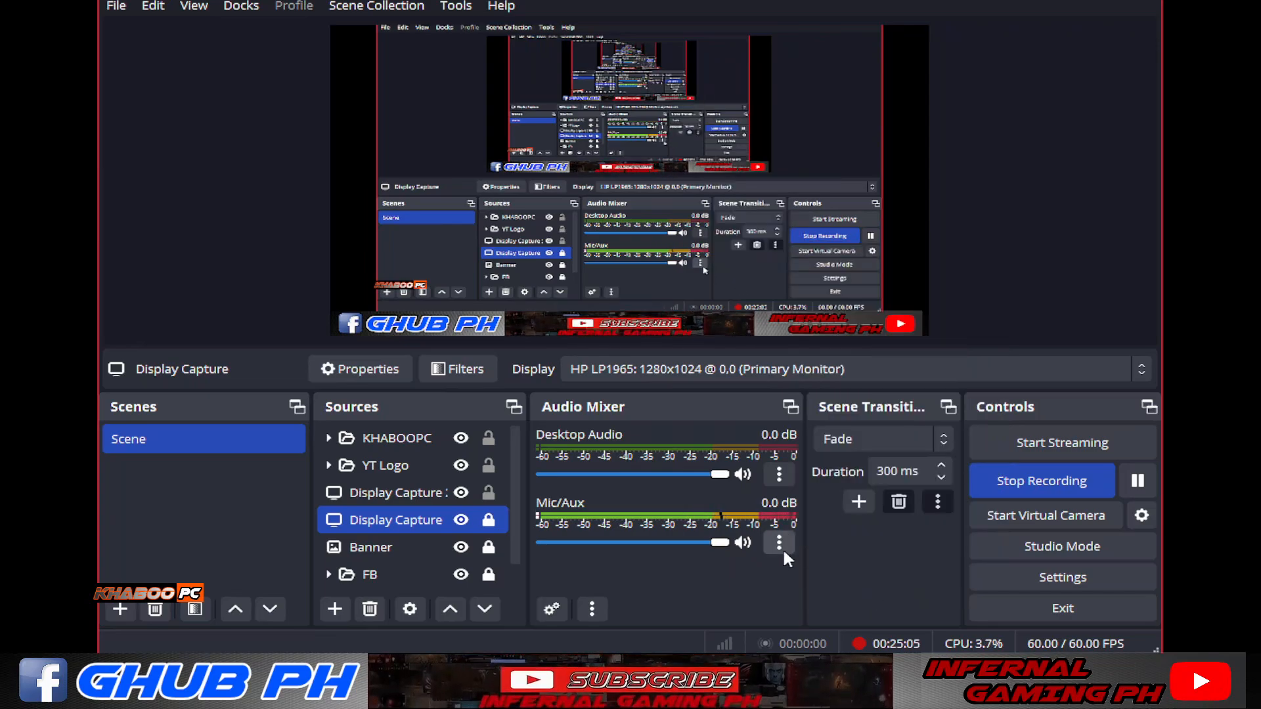
{"action": "left_click", "coordinate": [779, 544]}
{"action": "left_click", "coordinate": [853, 578]}
Step: Open the Mic/Aux audio filters and compare the settings of Gain, 3-Band Equalizer, Noise Gate and Noise Suppression
{"action": "left_click", "coordinate": [779, 543]}
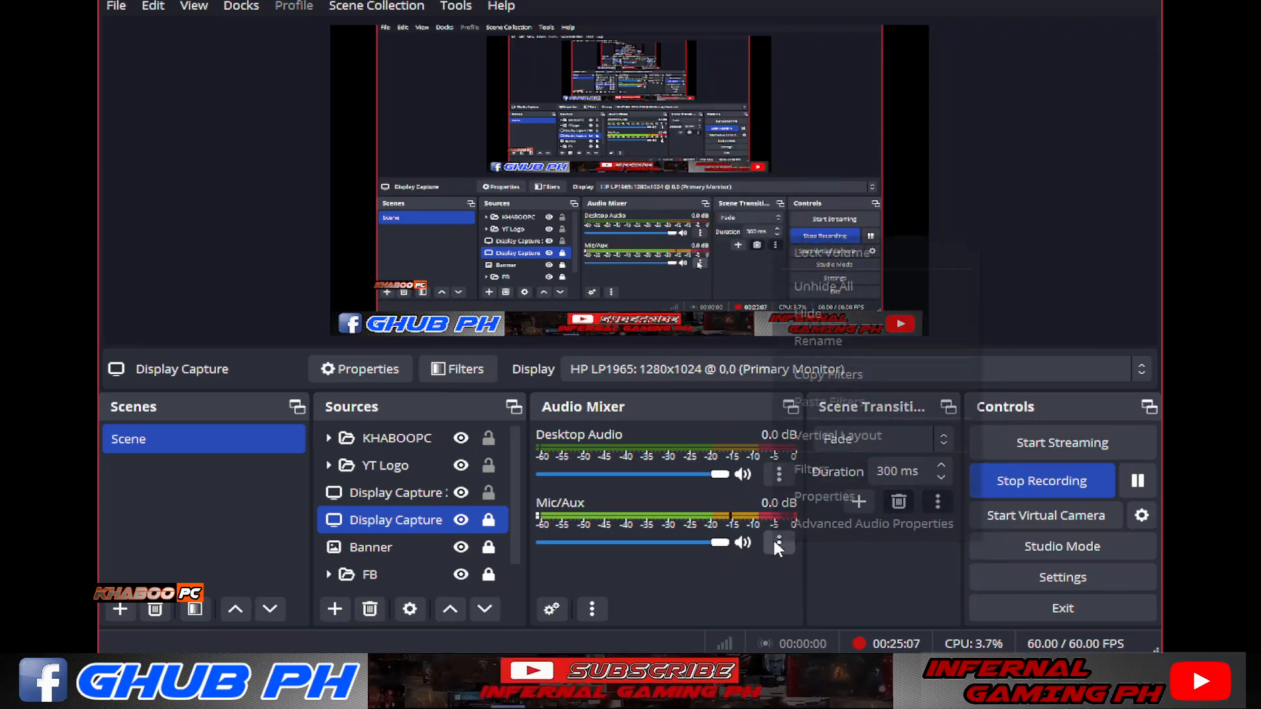
{"action": "left_click", "coordinate": [848, 471]}
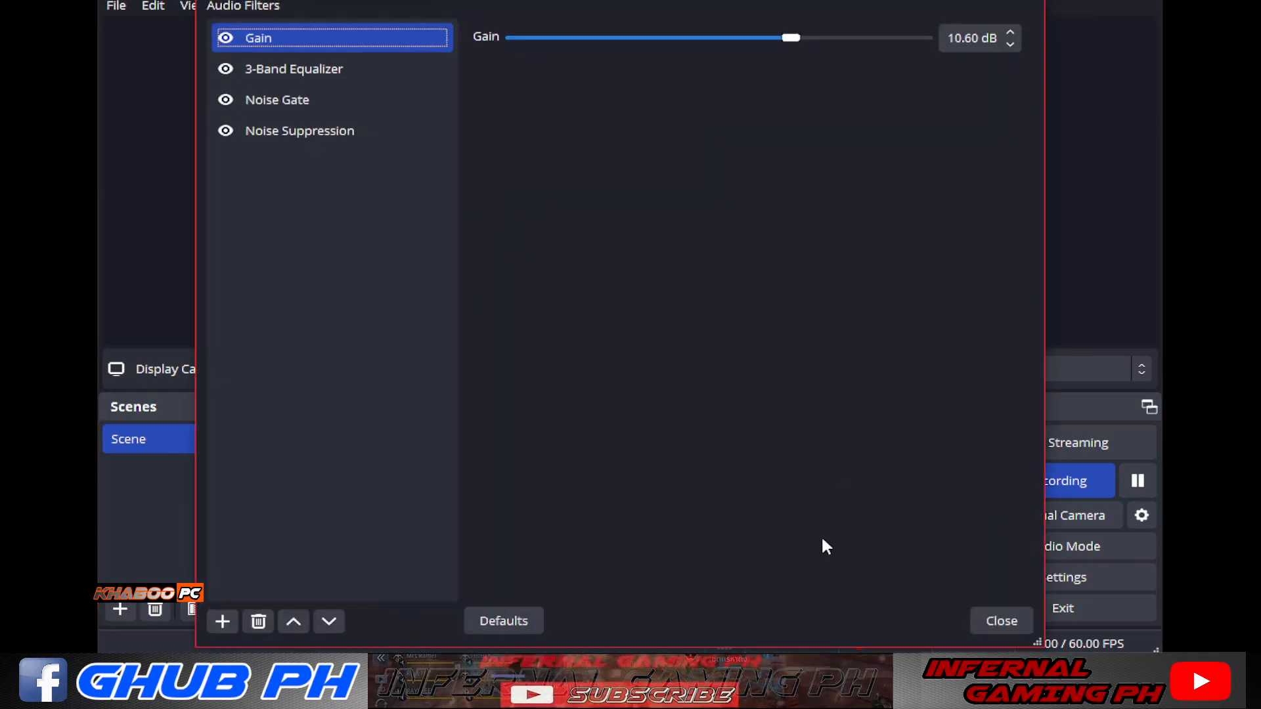
{"action": "left_click", "coordinate": [297, 65]}
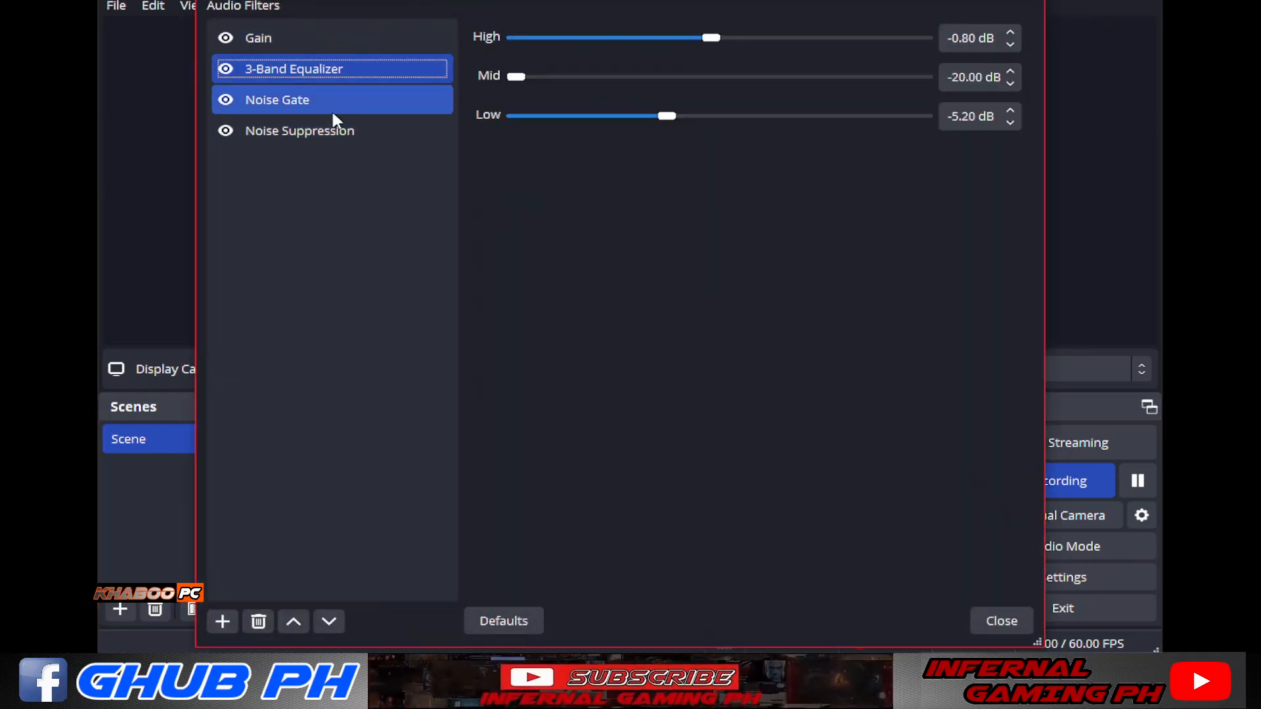
{"action": "left_click", "coordinate": [331, 103]}
{"action": "left_click", "coordinate": [324, 135]}
{"action": "left_click", "coordinate": [333, 73]}
{"action": "left_click", "coordinate": [310, 34]}
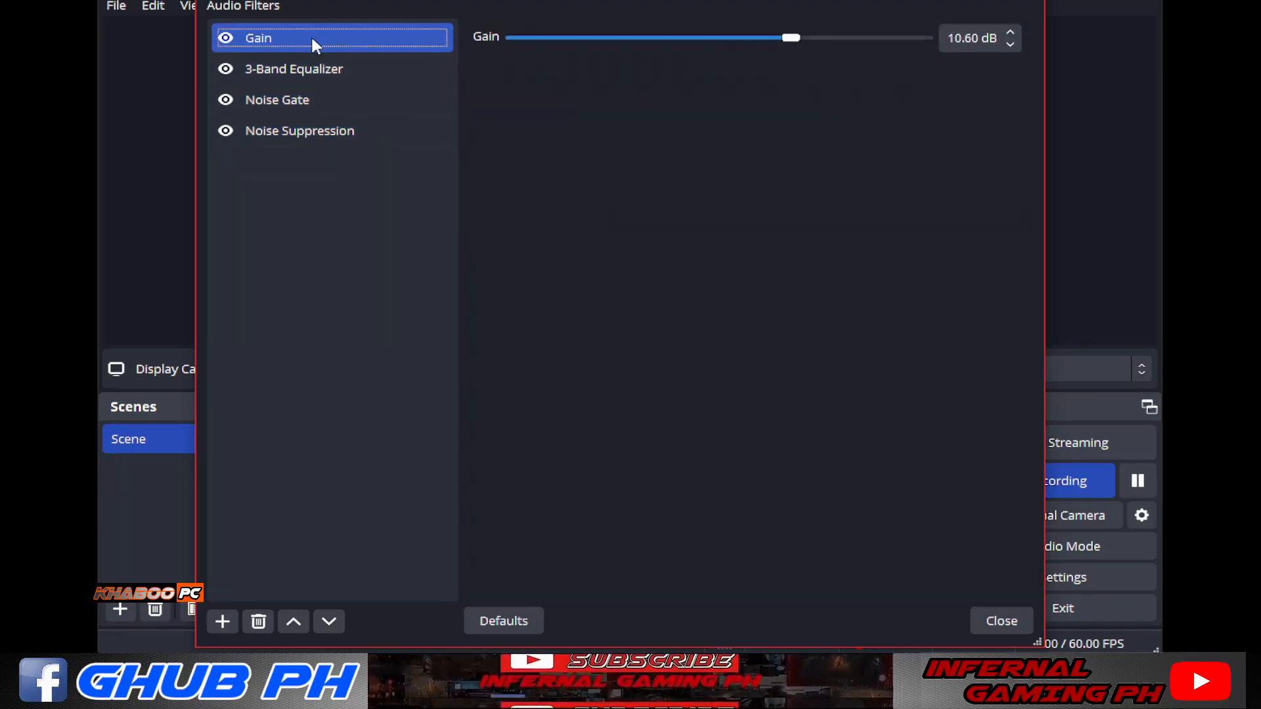
{"action": "left_click", "coordinate": [319, 72]}
{"action": "left_click", "coordinate": [340, 99]}
{"action": "left_click", "coordinate": [333, 133]}
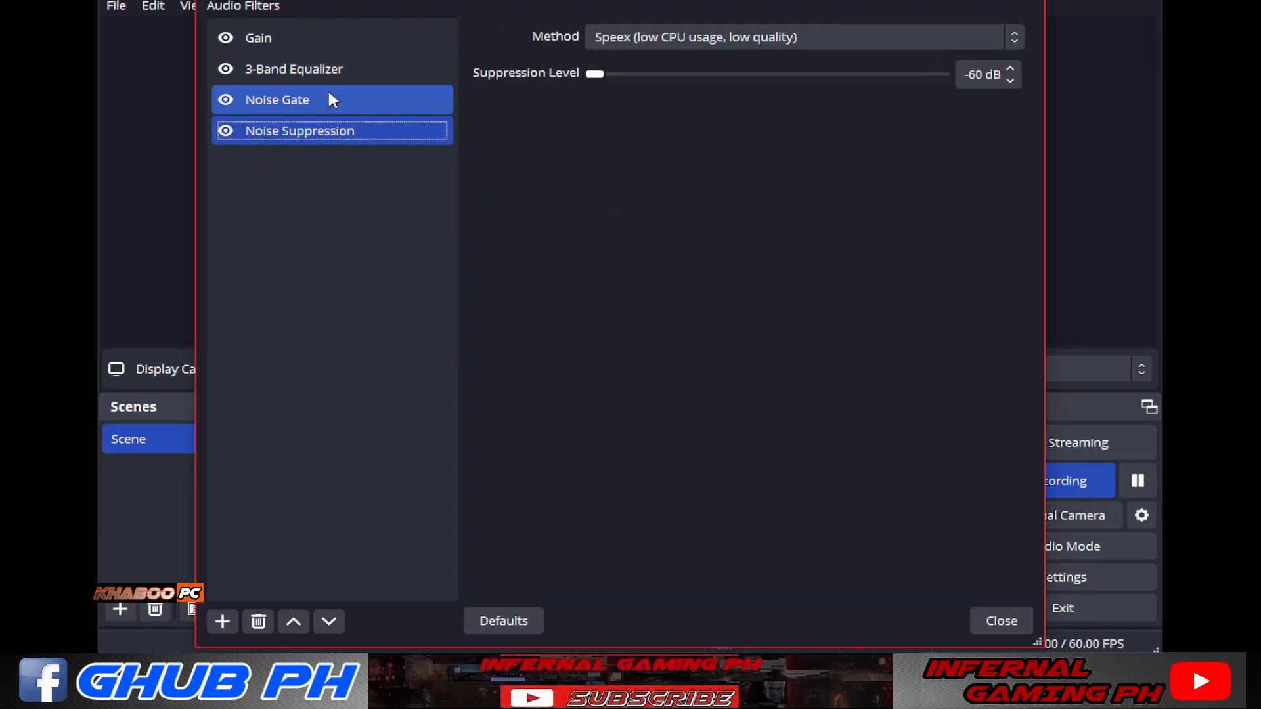
{"action": "left_click", "coordinate": [323, 70]}
{"action": "left_click", "coordinate": [320, 38]}
{"action": "left_click", "coordinate": [320, 71]}
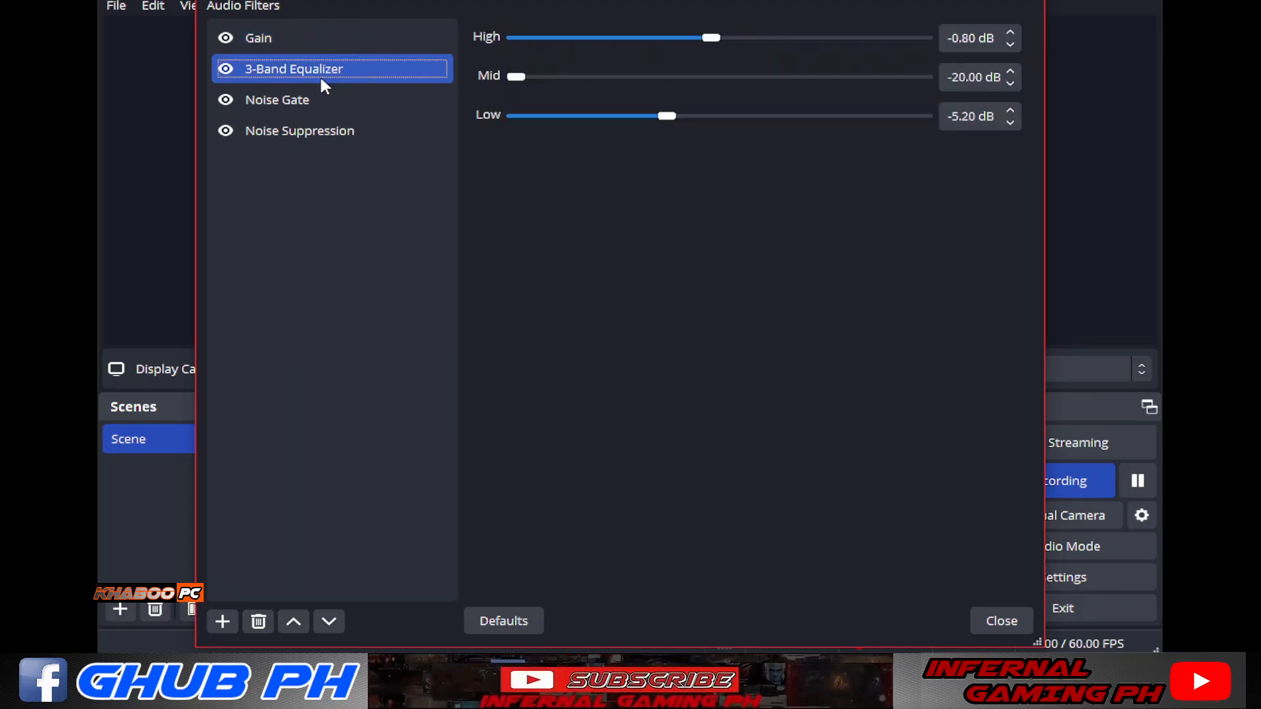
{"action": "left_click", "coordinate": [332, 40]}
{"action": "left_click", "coordinate": [325, 69]}
{"action": "left_click", "coordinate": [318, 100]}
{"action": "left_click", "coordinate": [322, 130]}
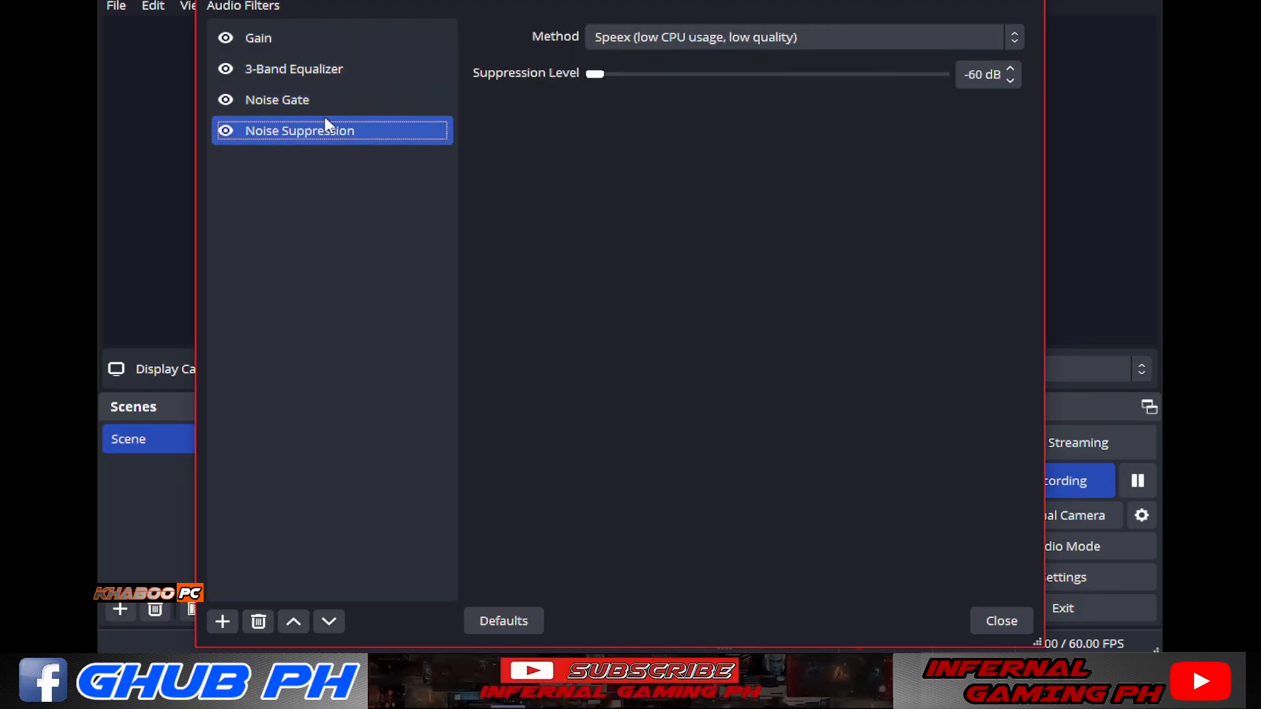
{"action": "left_click", "coordinate": [329, 99]}
{"action": "left_click", "coordinate": [339, 69]}
{"action": "left_click", "coordinate": [329, 36]}
{"action": "left_click", "coordinate": [336, 69]}
{"action": "left_click", "coordinate": [311, 100]}
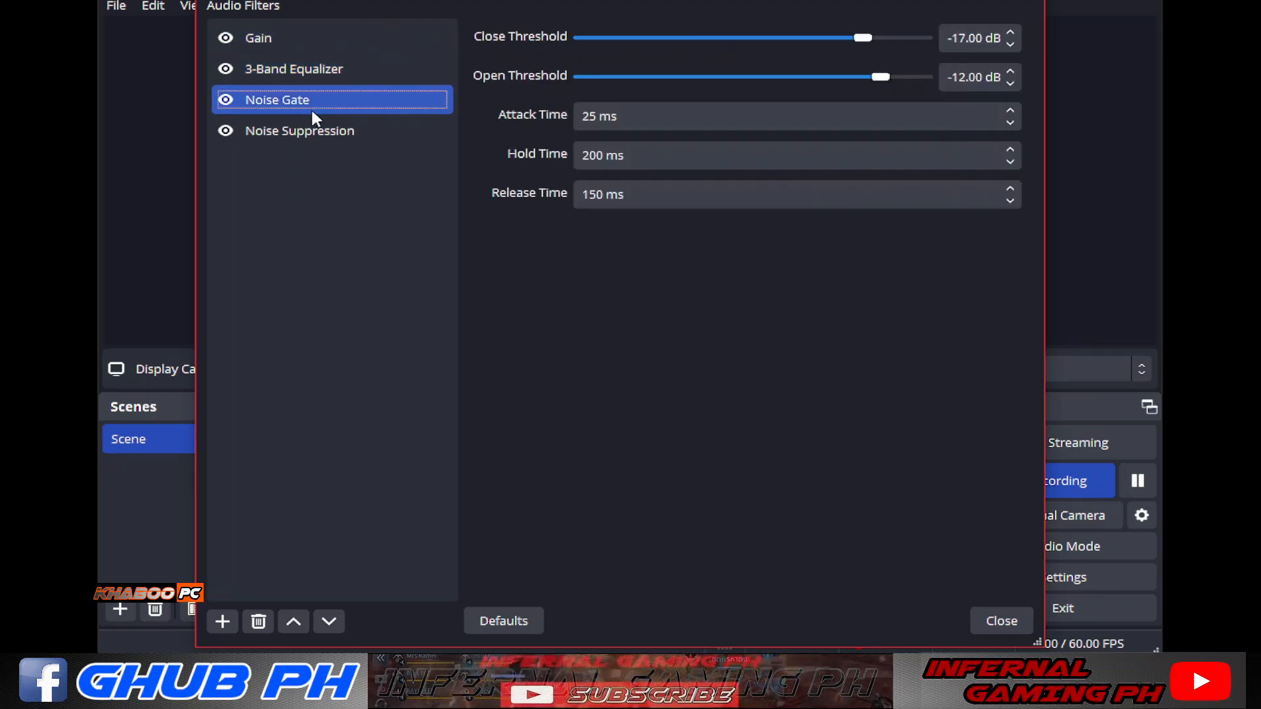
{"action": "left_click", "coordinate": [314, 130]}
{"action": "left_click", "coordinate": [327, 100]}
{"action": "left_click", "coordinate": [323, 69]}
{"action": "left_click", "coordinate": [319, 41]}
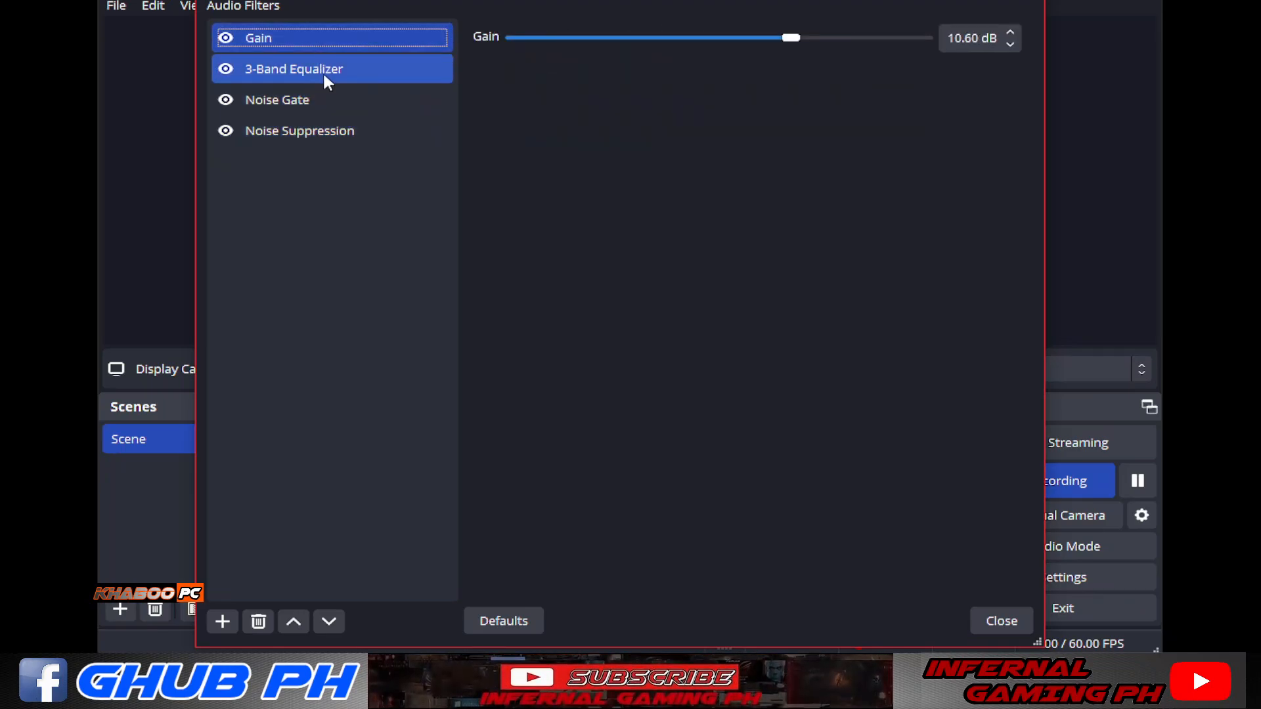
{"action": "left_click", "coordinate": [331, 70]}
{"action": "left_click", "coordinate": [347, 38]}
{"action": "left_click", "coordinate": [359, 71]}
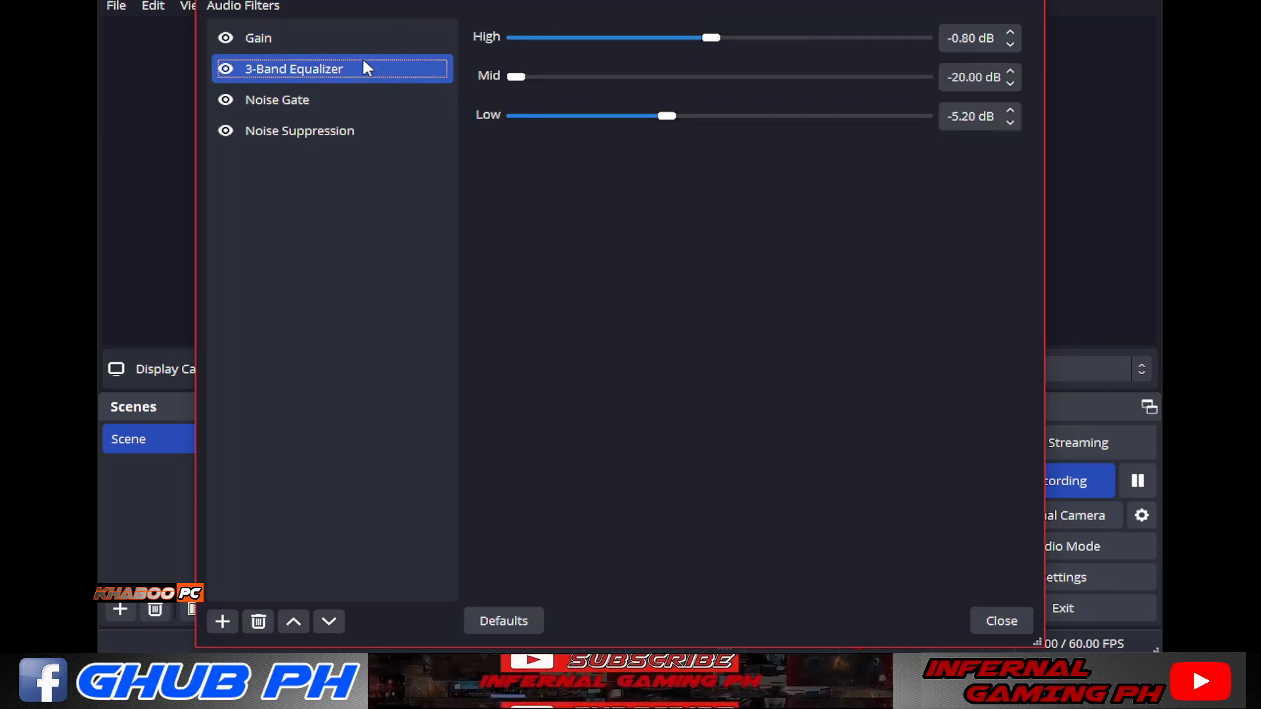
{"action": "left_click", "coordinate": [360, 39]}
{"action": "left_click", "coordinate": [355, 70]}
{"action": "left_click", "coordinate": [354, 131]}
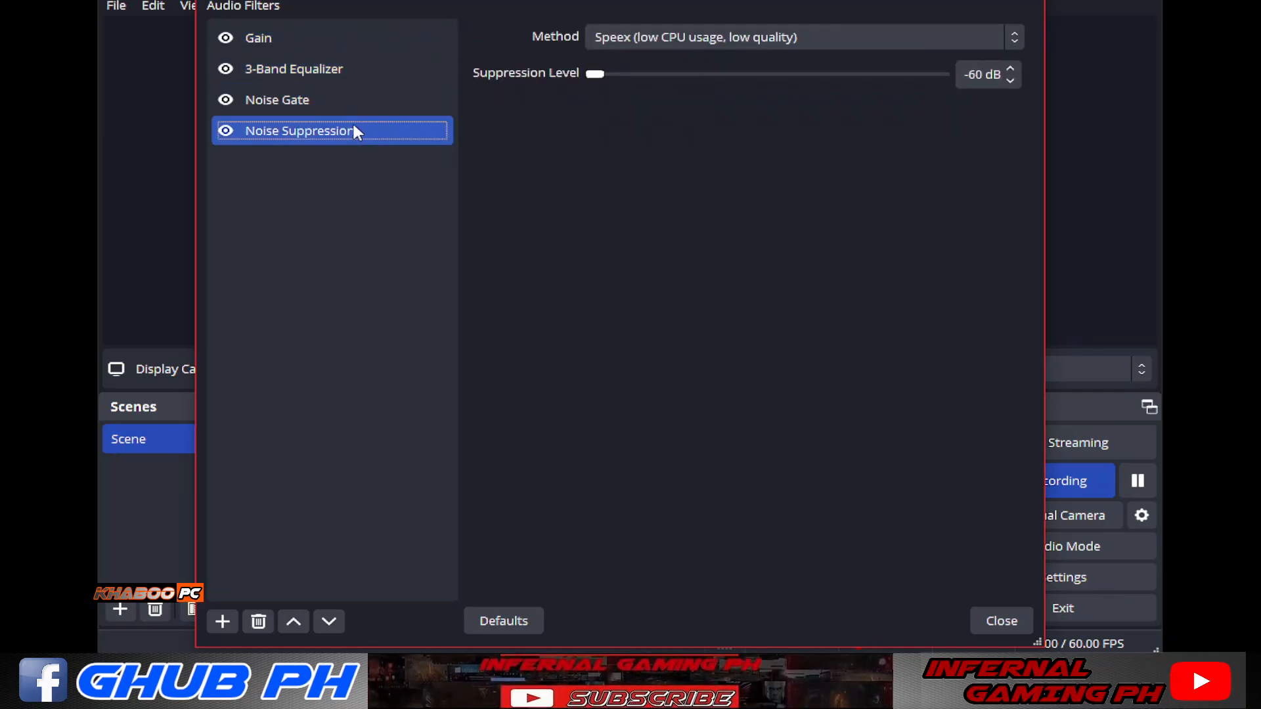
{"action": "left_click", "coordinate": [325, 102]}
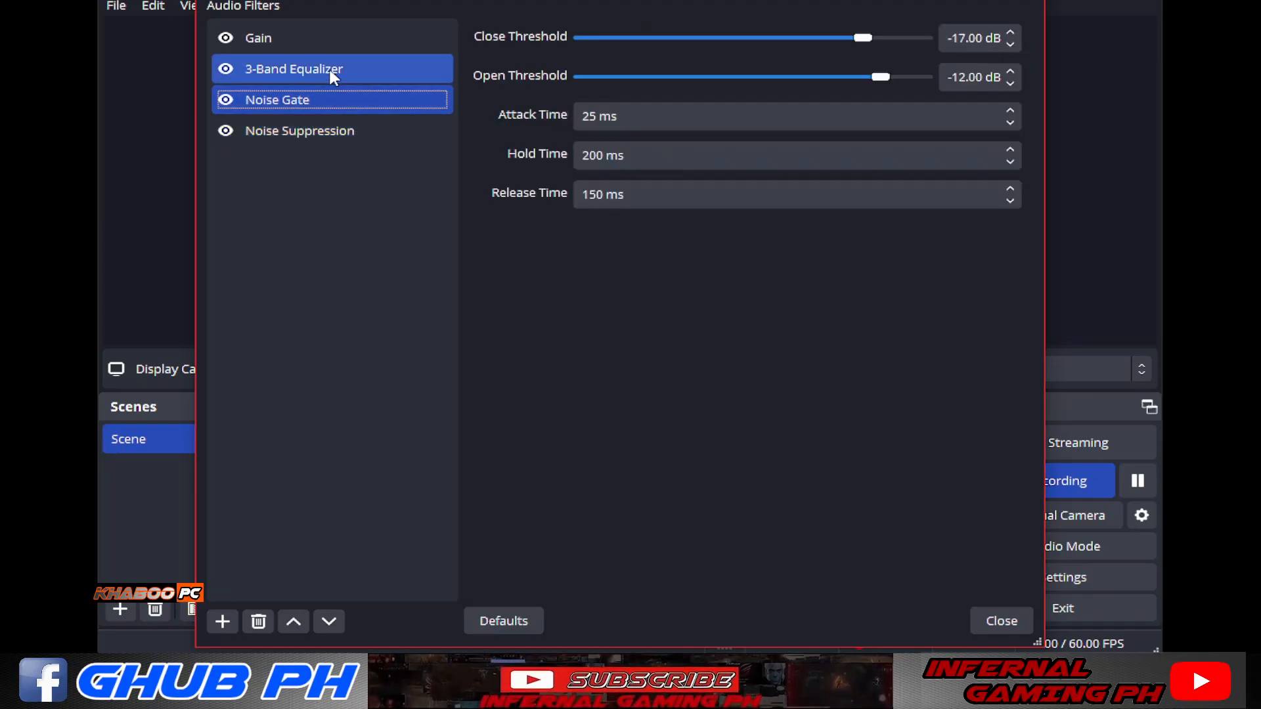
{"action": "left_click", "coordinate": [326, 70]}
{"action": "left_click", "coordinate": [318, 41]}
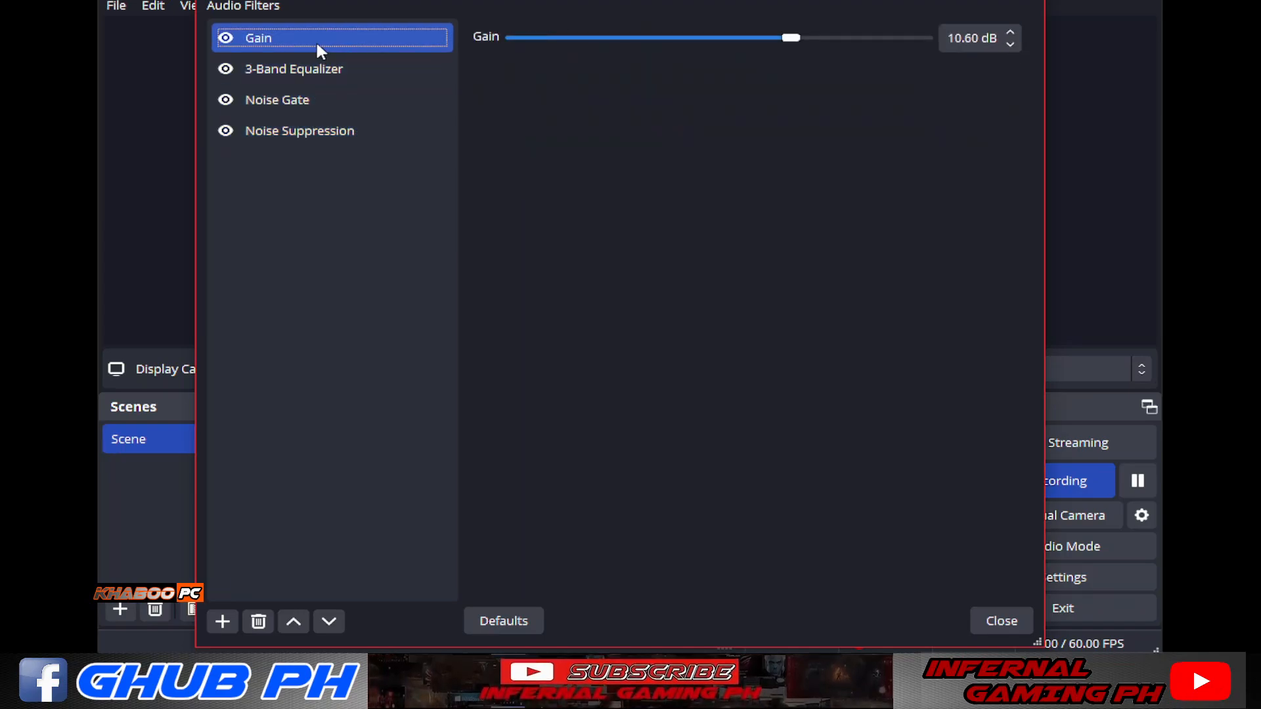
{"action": "left_click", "coordinate": [1005, 627]}
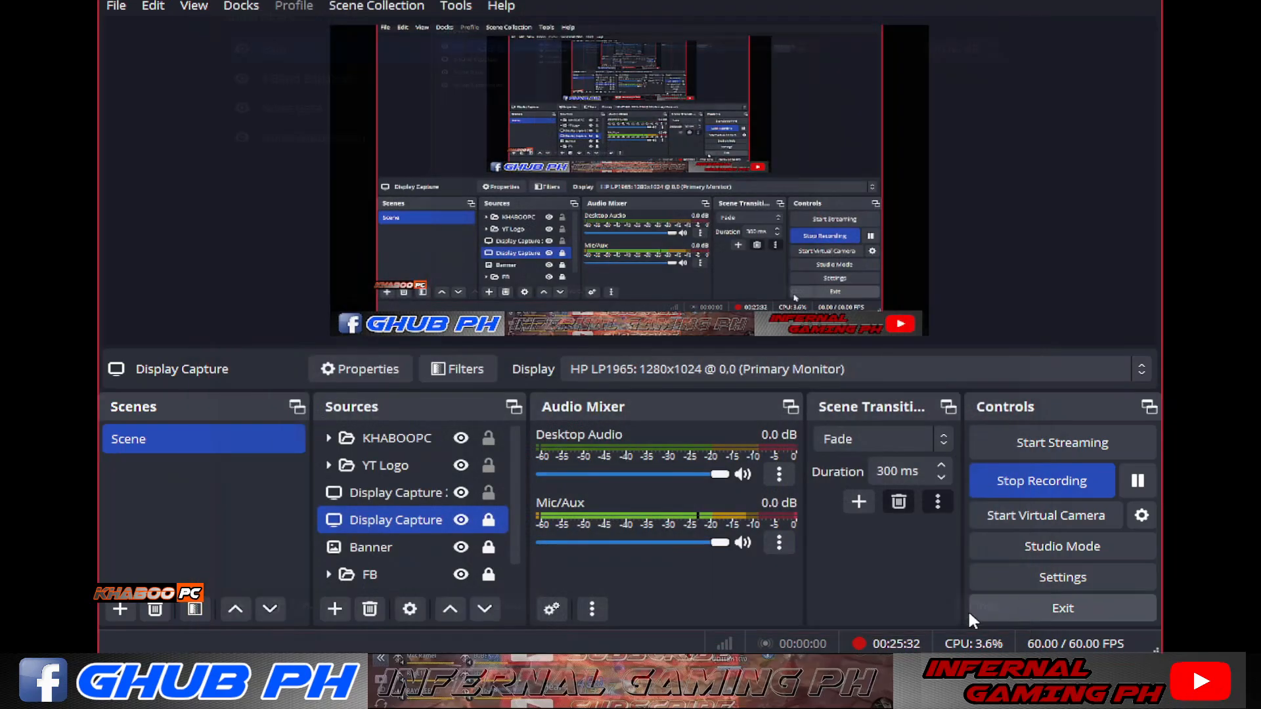
Step: Reopen the Mic/Aux filters and review the 3-Band Equalizer, Noise Suppression and Noise Gate settings again
{"action": "left_click", "coordinate": [791, 545]}
{"action": "left_click", "coordinate": [854, 474]}
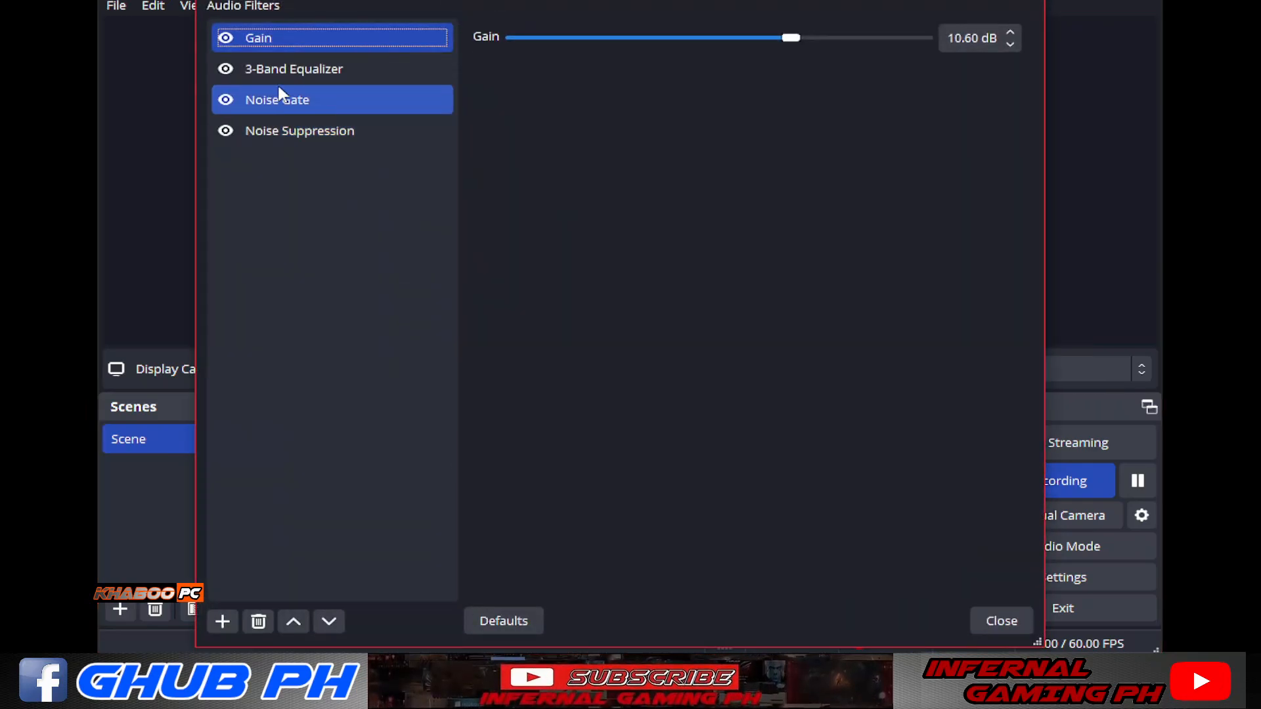
{"action": "left_click", "coordinate": [314, 63]}
{"action": "left_click", "coordinate": [311, 100]}
{"action": "left_click", "coordinate": [319, 67]}
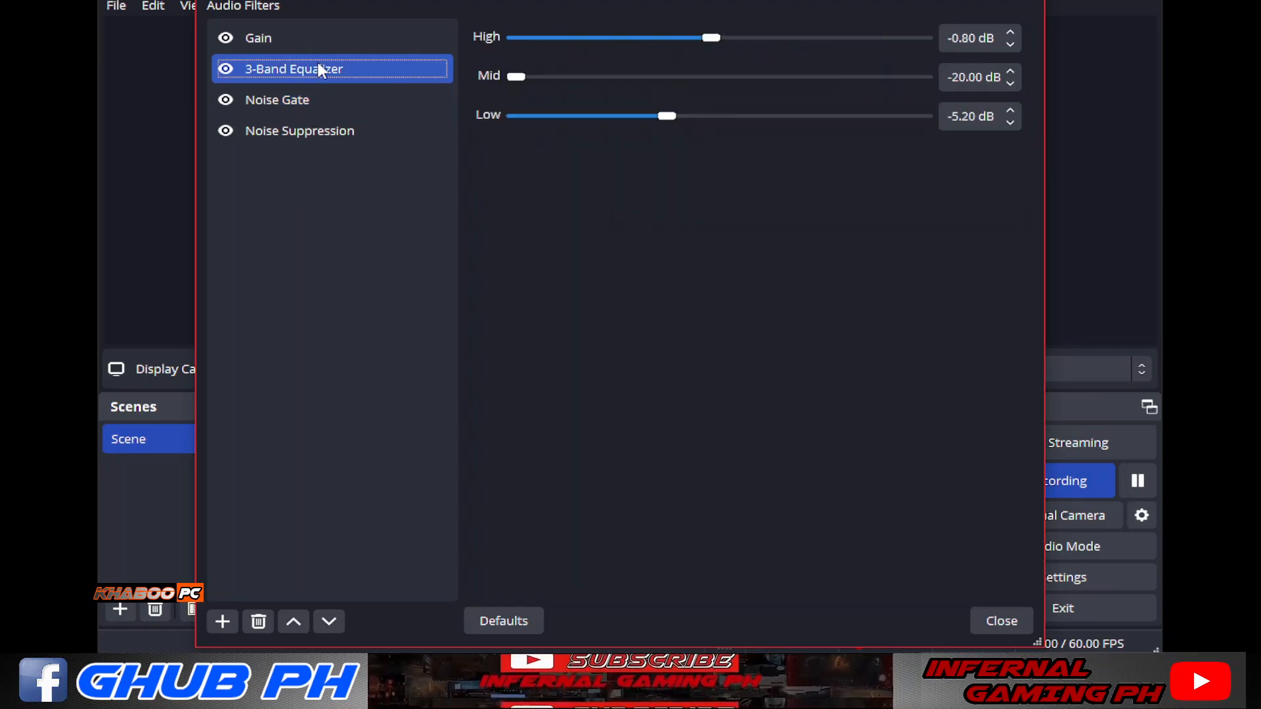
{"action": "left_click", "coordinate": [308, 99]}
{"action": "left_click", "coordinate": [341, 134]}
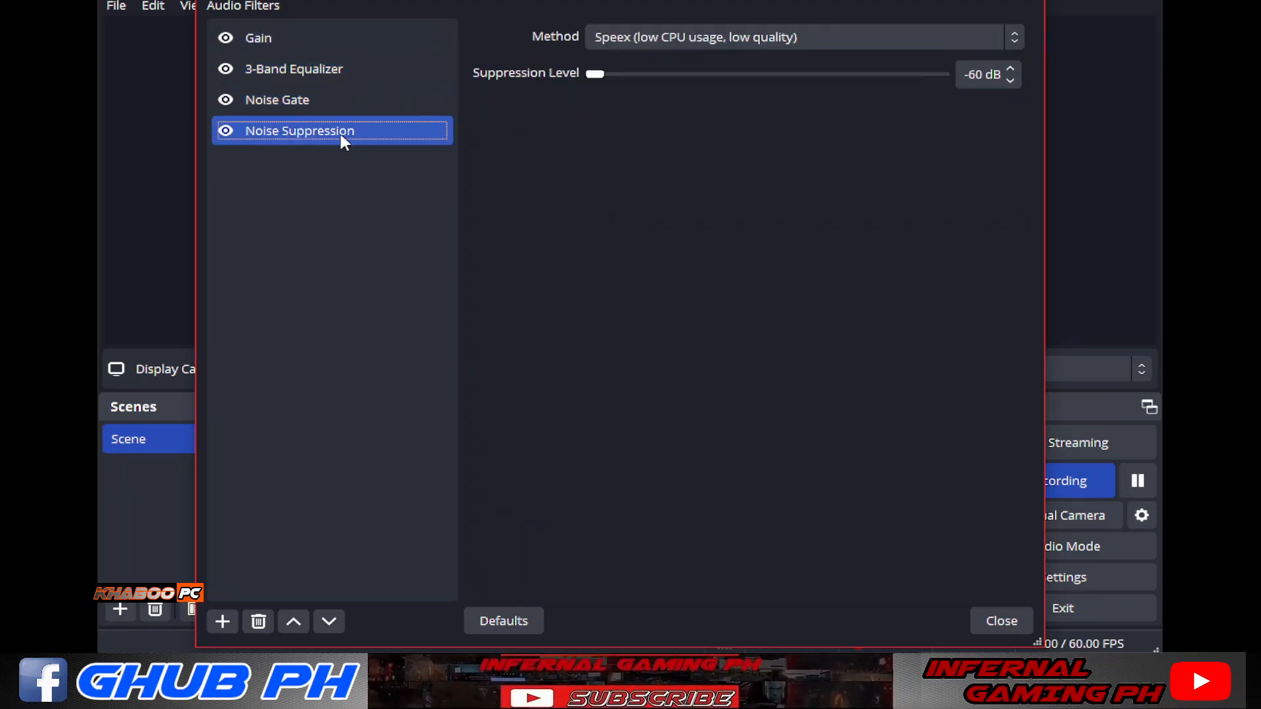
{"action": "left_click", "coordinate": [282, 99]}
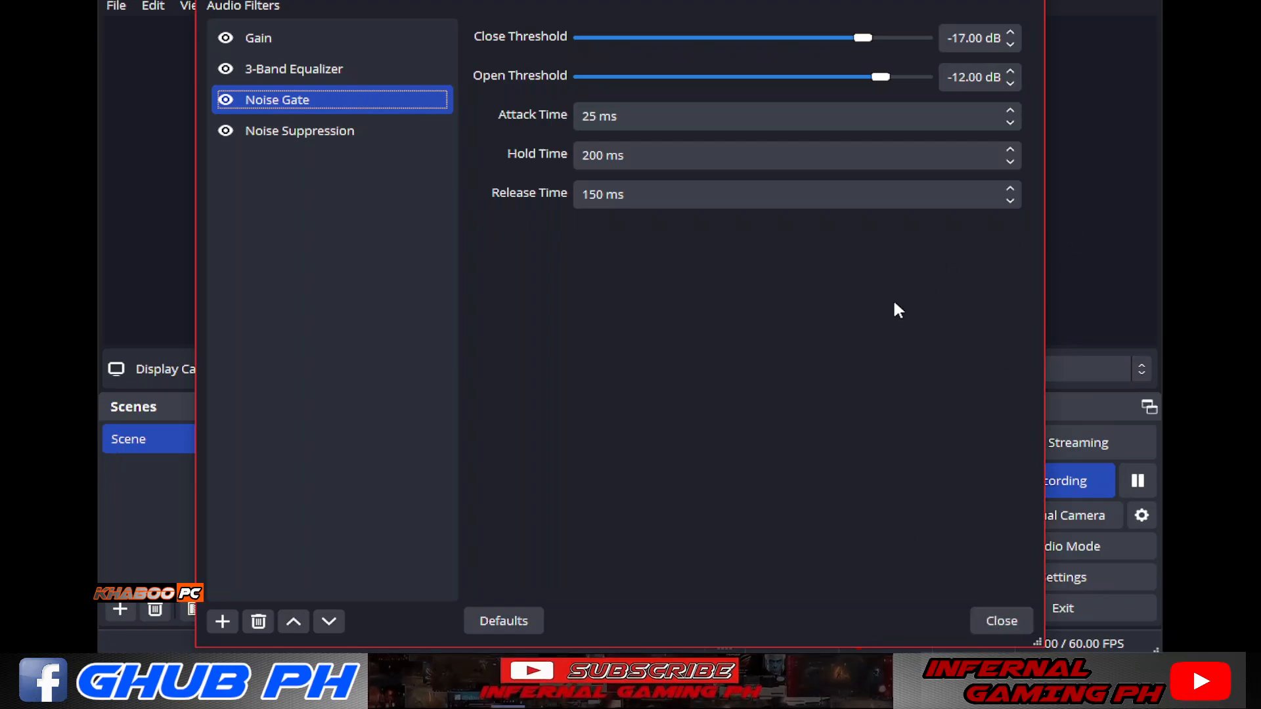
{"action": "left_click", "coordinate": [1083, 274]}
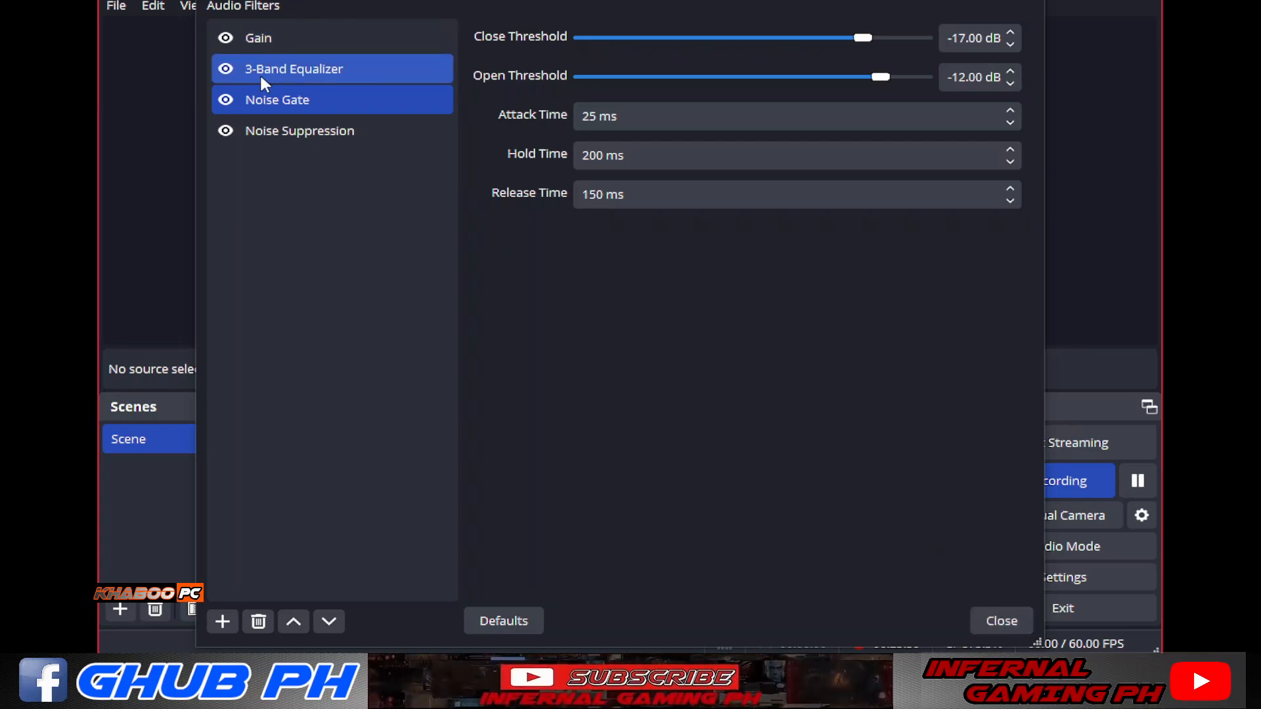
Step: Try the RNNoise (good quality, more CPU usage) method for Noise Suppression and switch back to Speex
{"action": "left_click", "coordinate": [307, 130]}
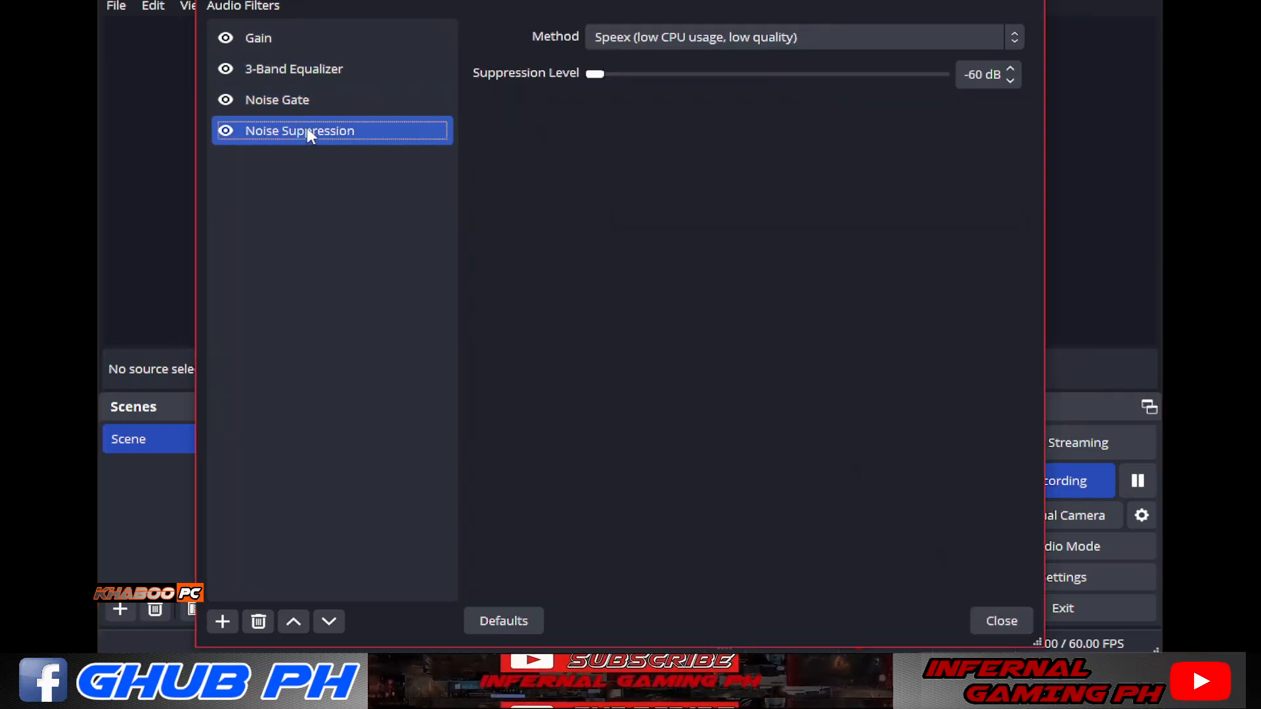
{"action": "left_click", "coordinate": [677, 37]}
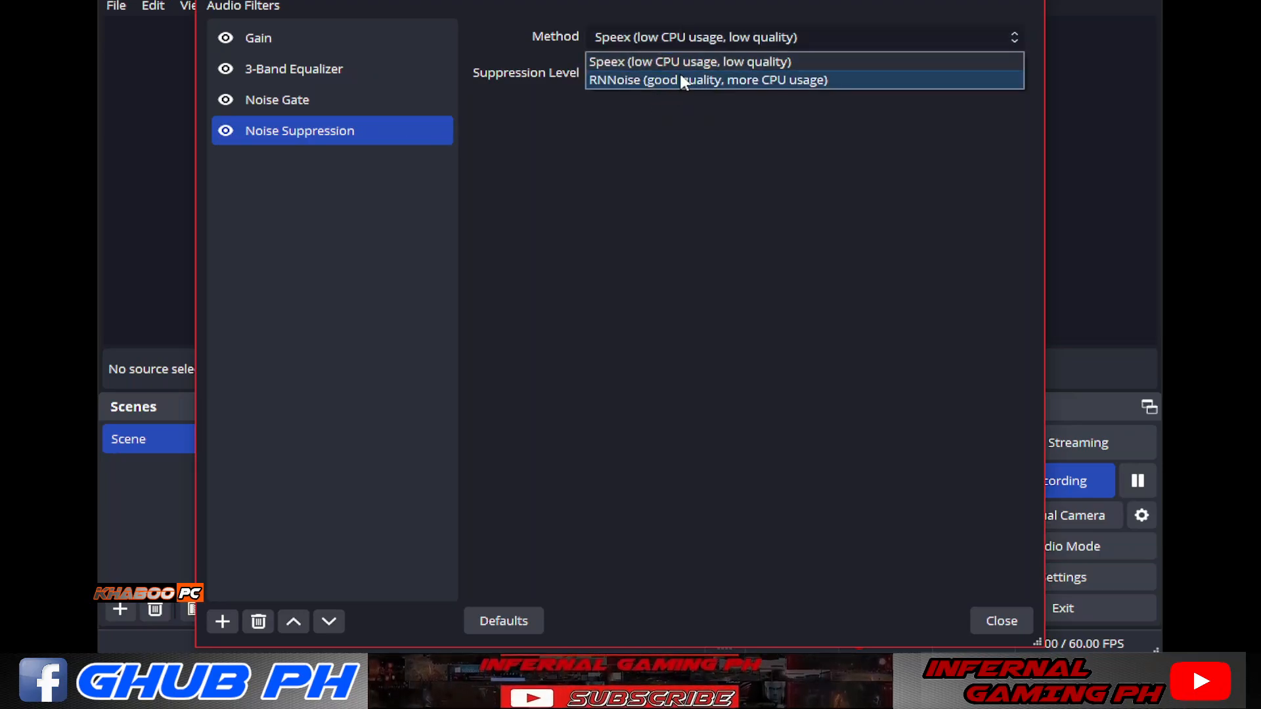
{"action": "left_click", "coordinate": [683, 79]}
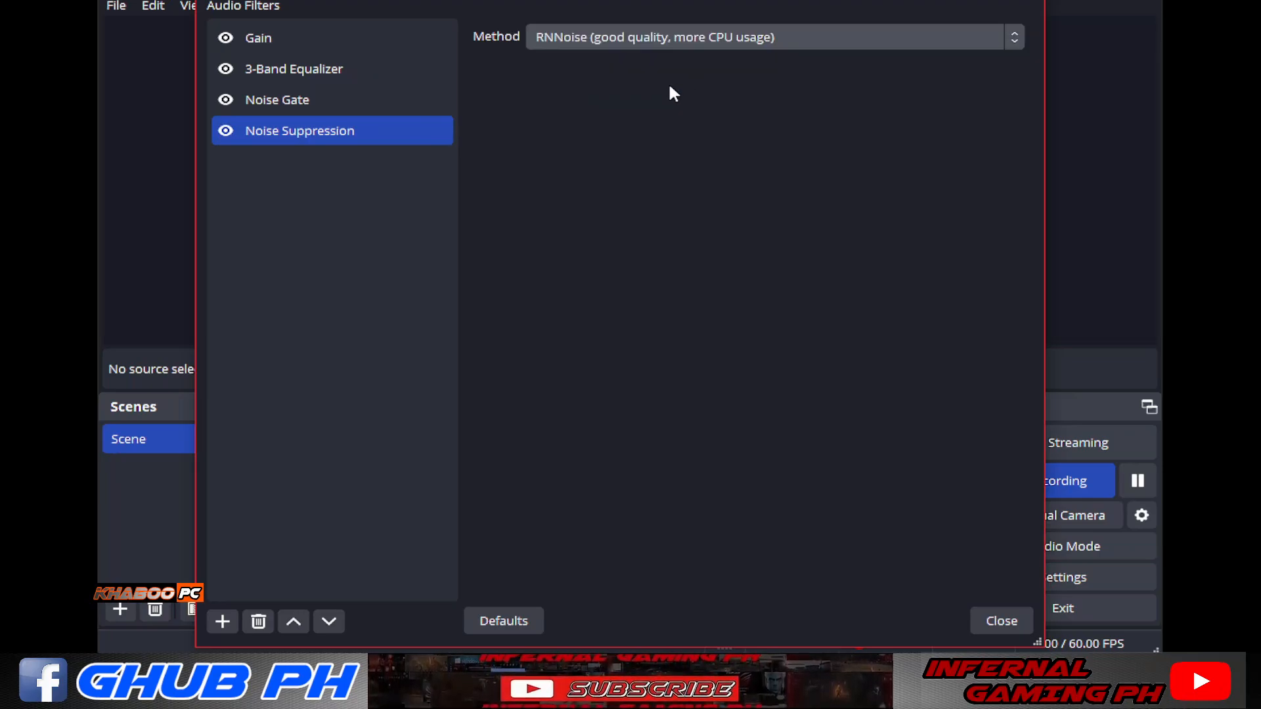
{"action": "left_click", "coordinate": [617, 39]}
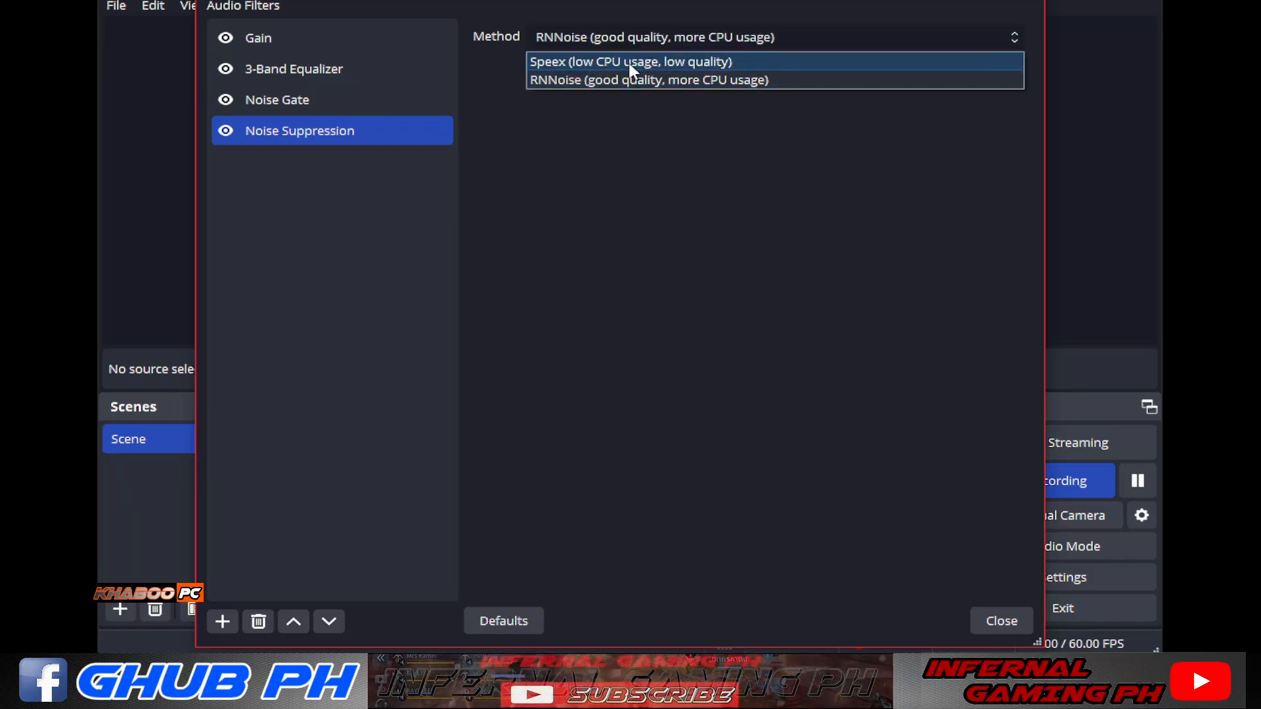
{"action": "left_click", "coordinate": [630, 62]}
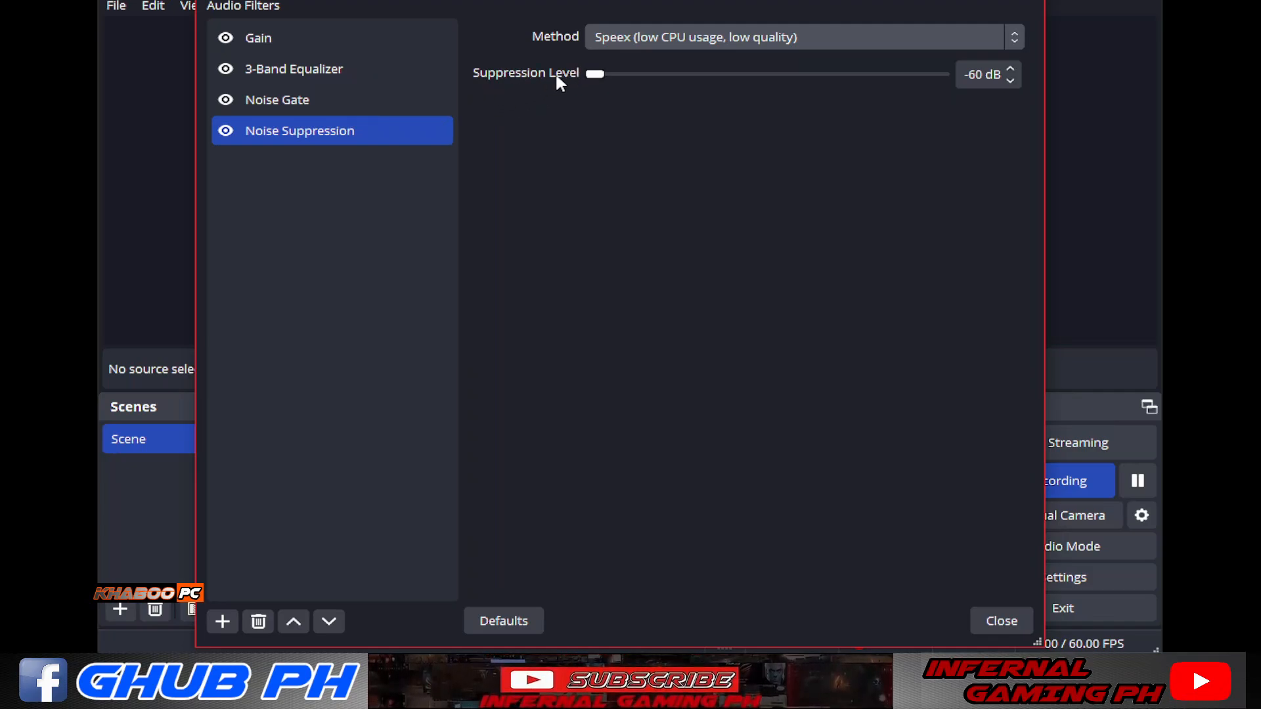
Step: Try a -31 dB suppression level for Noise Suppression and reset the filter to its defaults
{"action": "left_click_drag", "start_coordinate": [601, 78], "coordinate": [764, 74]}
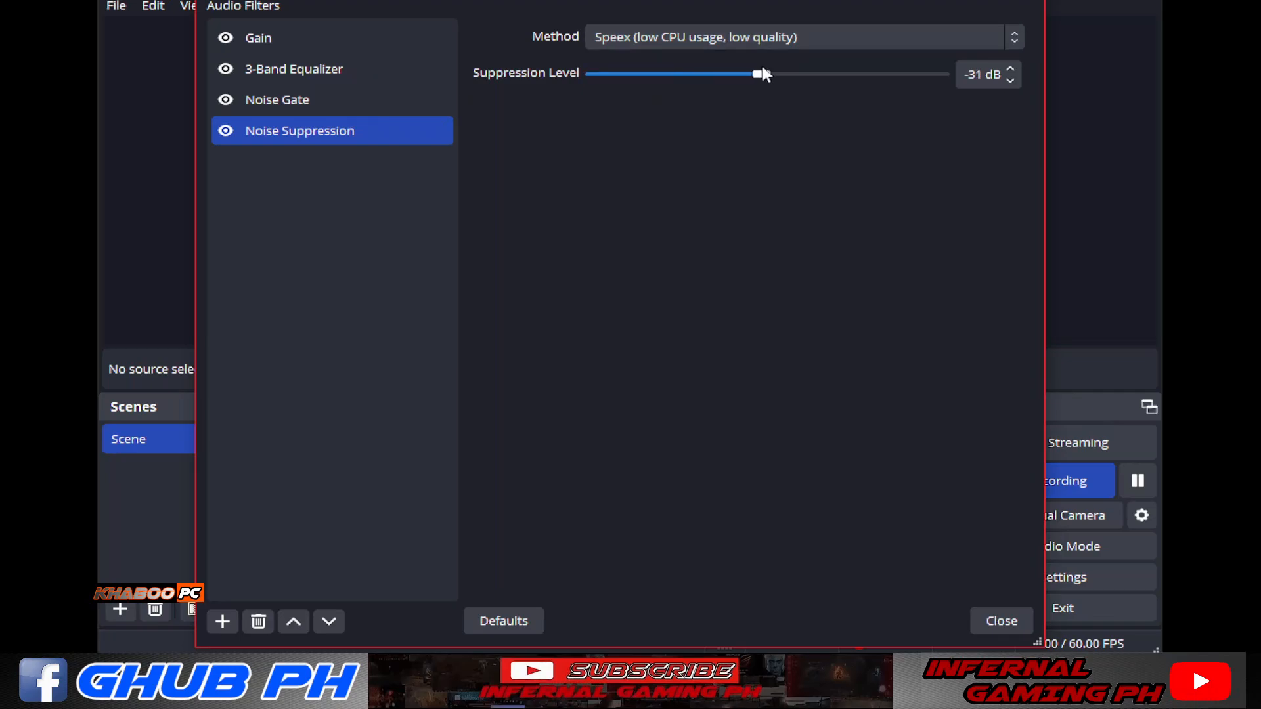
{"action": "left_click", "coordinate": [519, 620]}
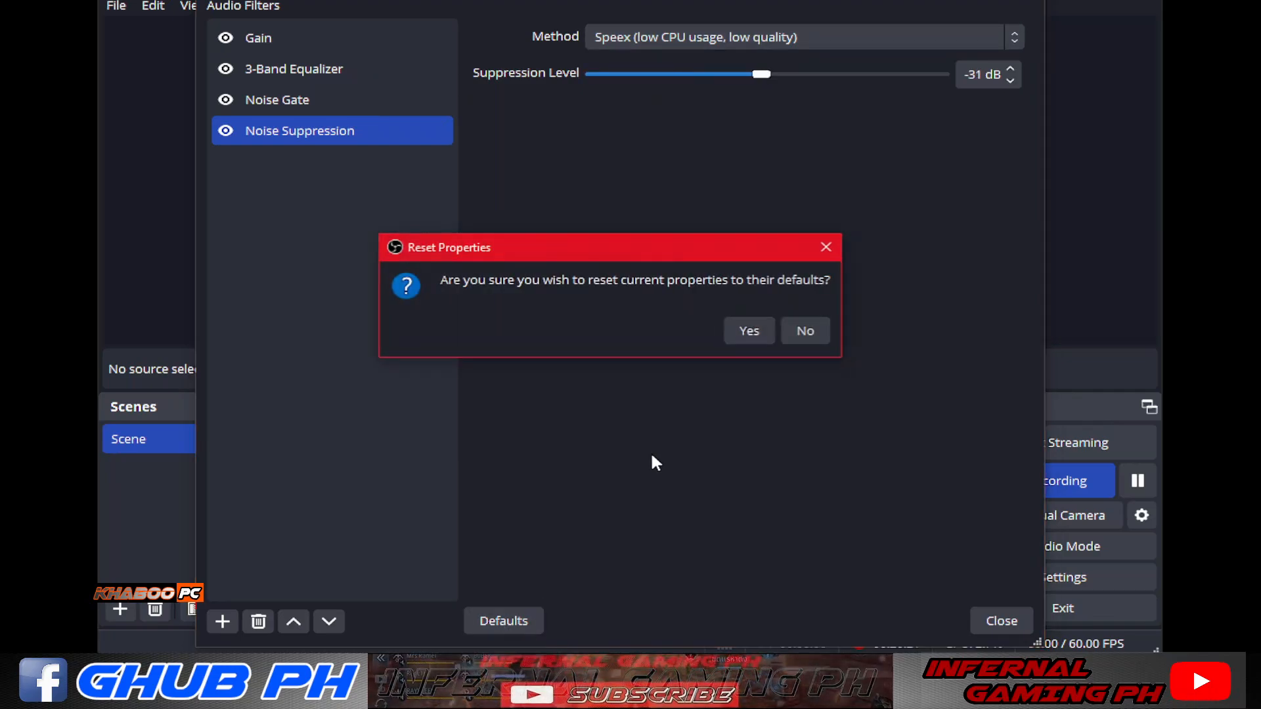
{"action": "left_click", "coordinate": [749, 328]}
Step: Set Noise Suppression to the Speex (low CPU usage, low quality) method at a -60 dB suppression level and close the filters
{"action": "left_click", "coordinate": [711, 42]}
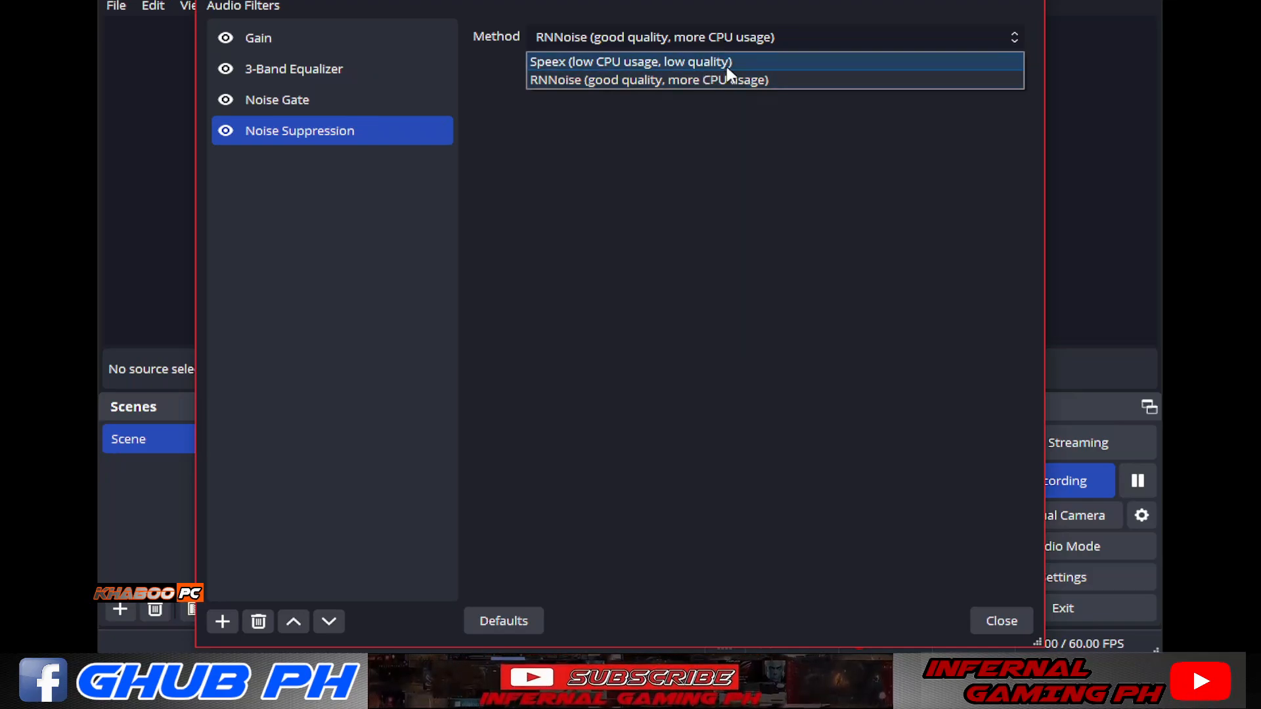
{"action": "left_click", "coordinate": [727, 68]}
{"action": "left_click_drag", "start_coordinate": [766, 74], "coordinate": [530, 176]}
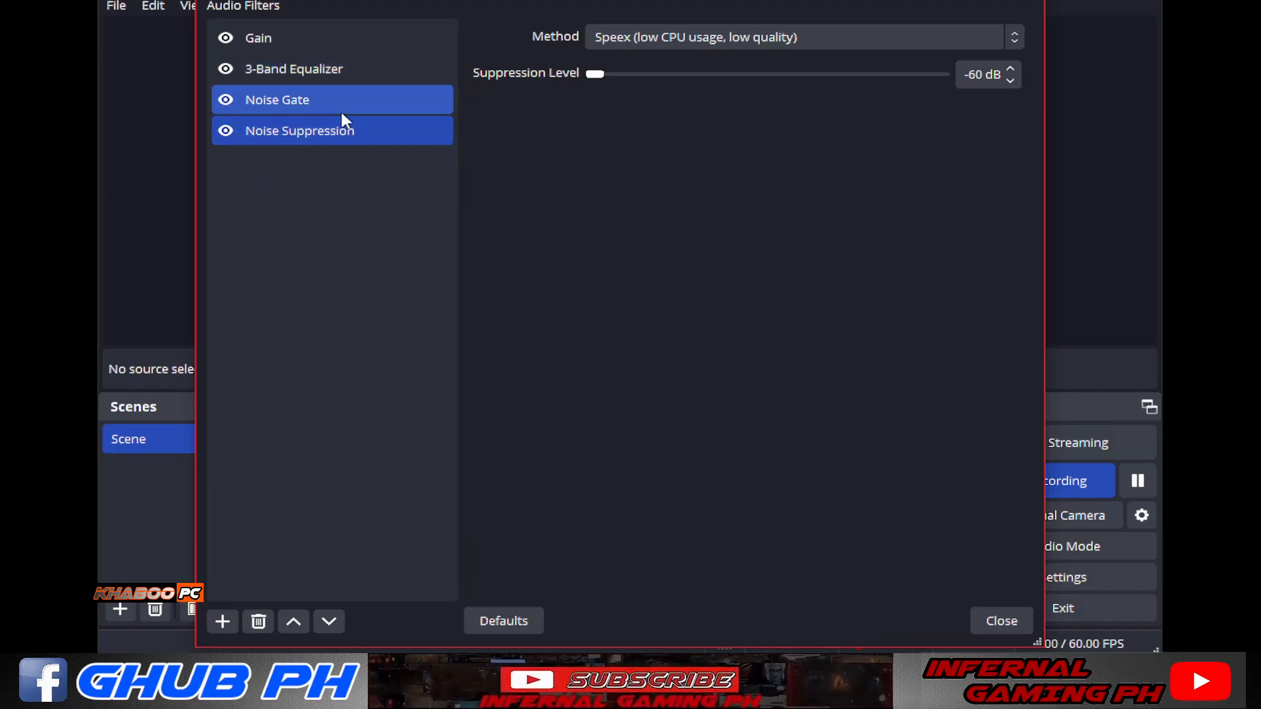
{"action": "left_click", "coordinate": [1002, 621]}
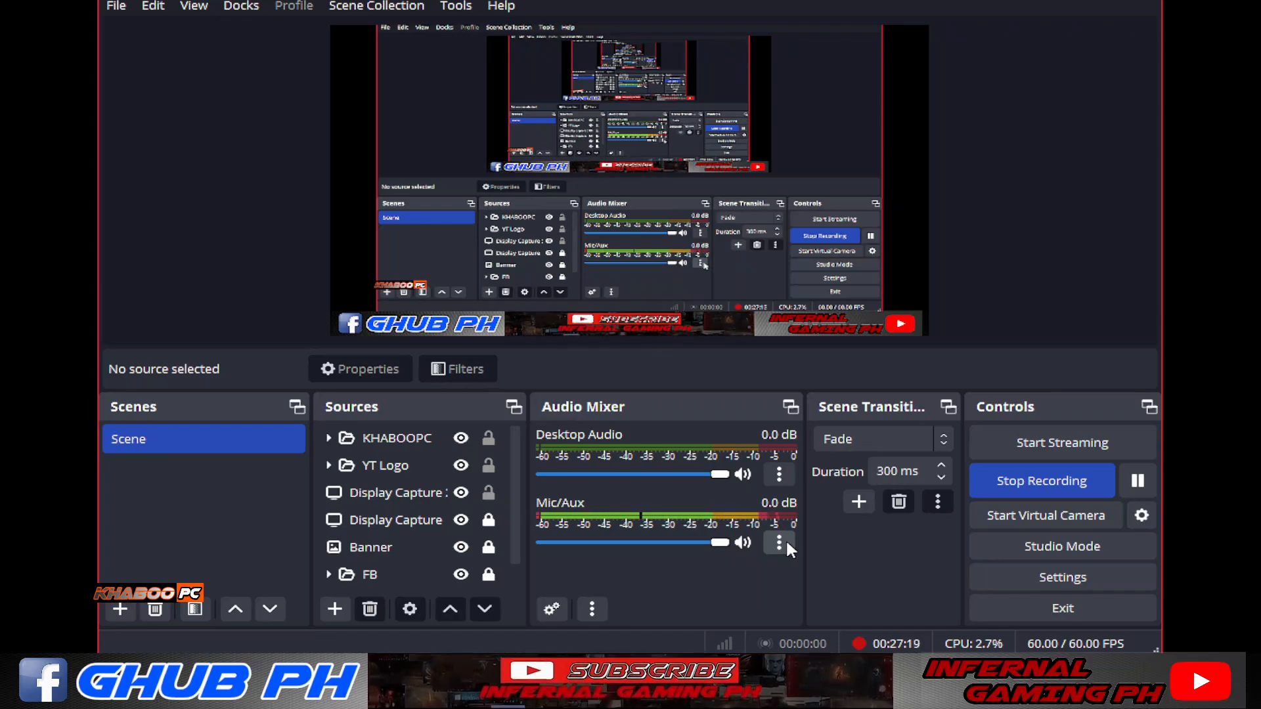
Step: Open the Mic/Aux filters, compare the Gain, 3-Band Equalizer, Noise Gate and Noise Suppression settings, and close them
{"action": "left_click", "coordinate": [779, 474]}
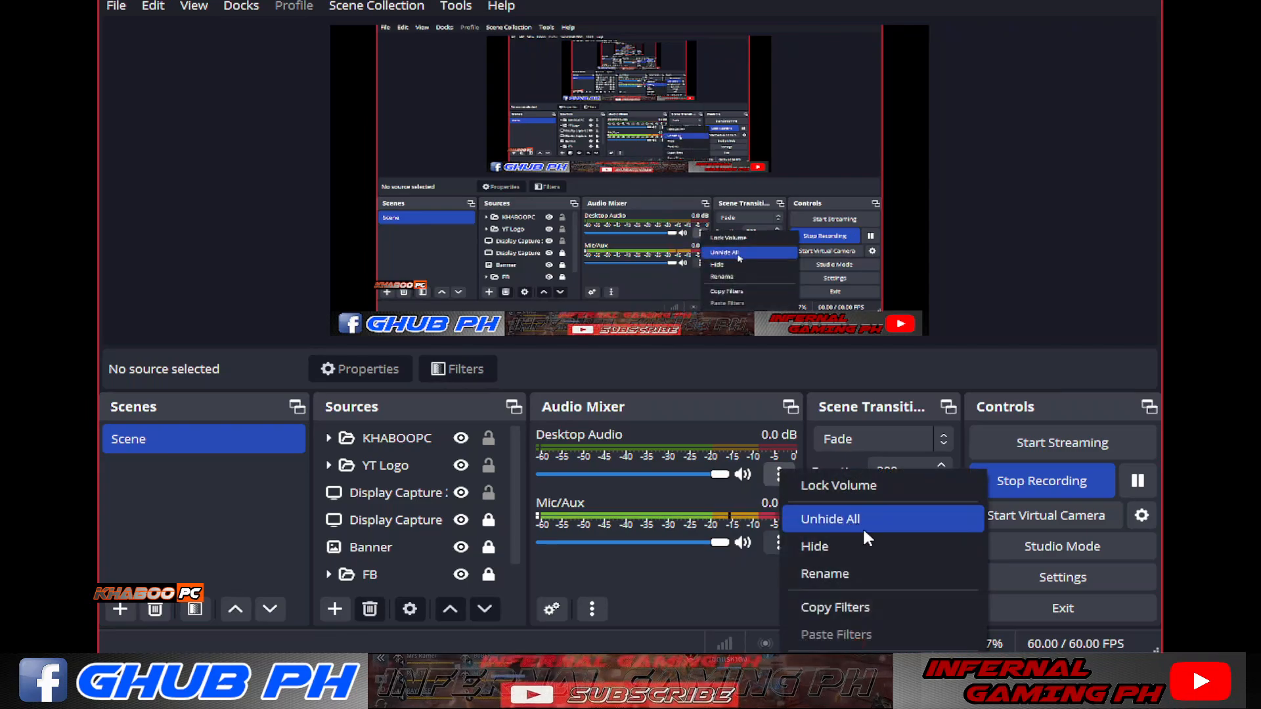
{"action": "left_click", "coordinate": [770, 532]}
{"action": "left_click", "coordinate": [779, 542]}
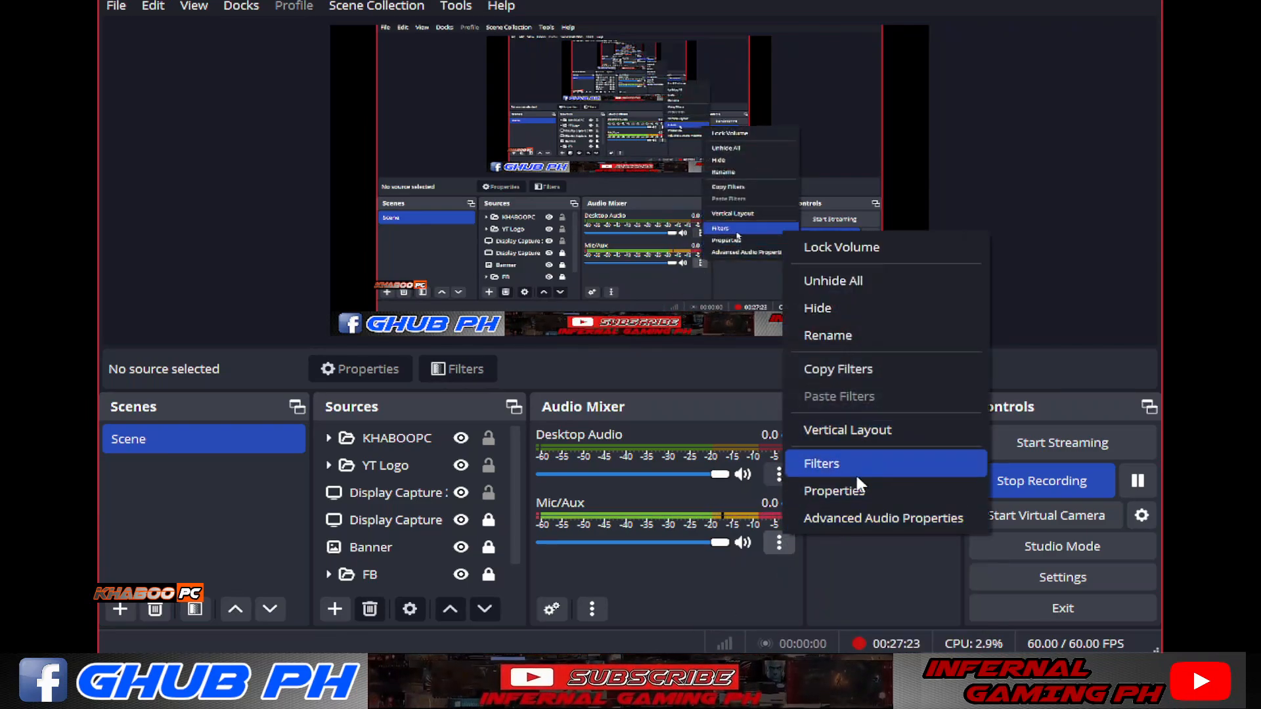
{"action": "left_click", "coordinate": [871, 461]}
{"action": "left_click", "coordinate": [275, 68]}
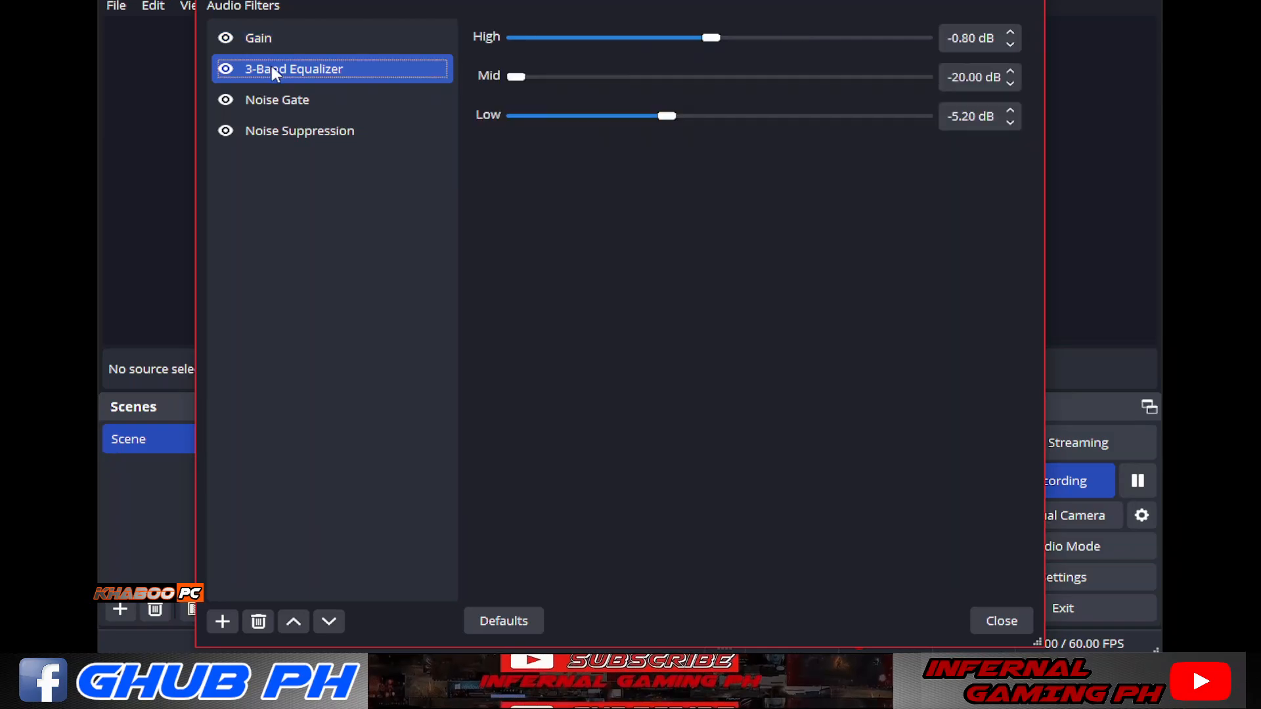
{"action": "left_click", "coordinate": [295, 101]}
{"action": "left_click", "coordinate": [285, 131]}
{"action": "left_click", "coordinate": [302, 99]}
{"action": "left_click", "coordinate": [317, 78]}
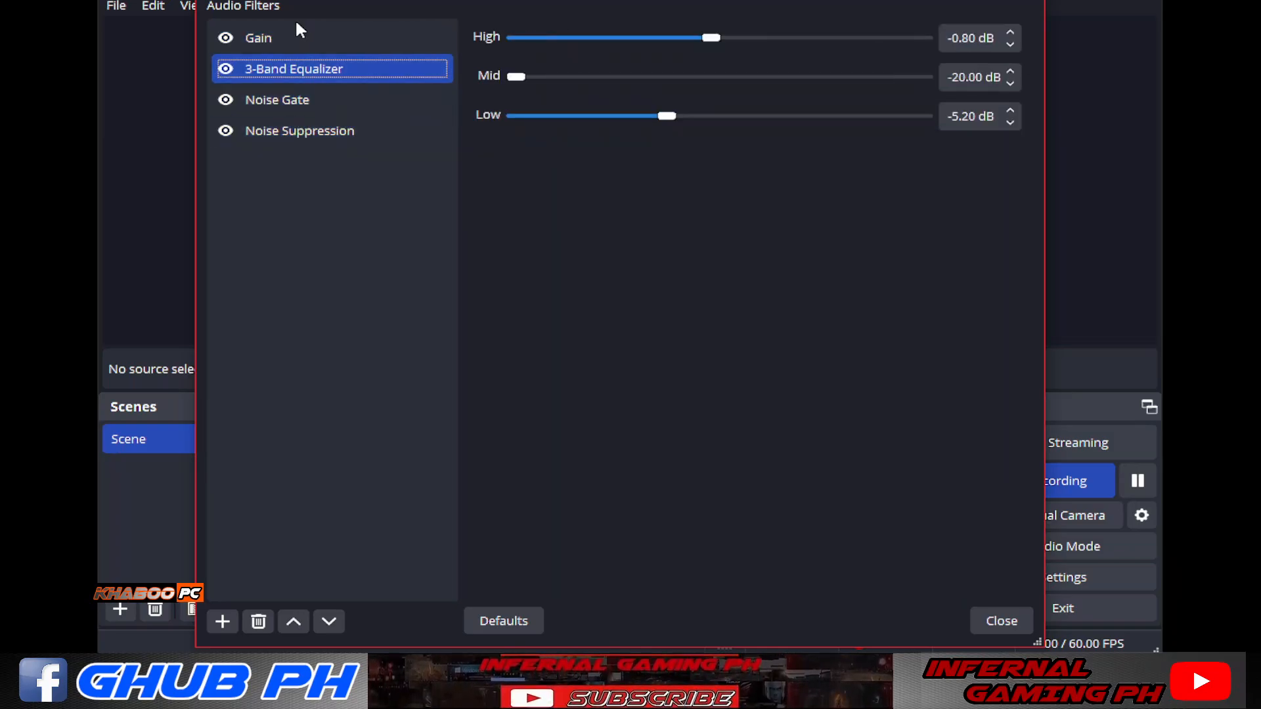
{"action": "left_click", "coordinate": [329, 39]}
{"action": "left_click", "coordinate": [335, 71]}
{"action": "left_click", "coordinate": [331, 38]}
{"action": "left_click", "coordinate": [334, 72]}
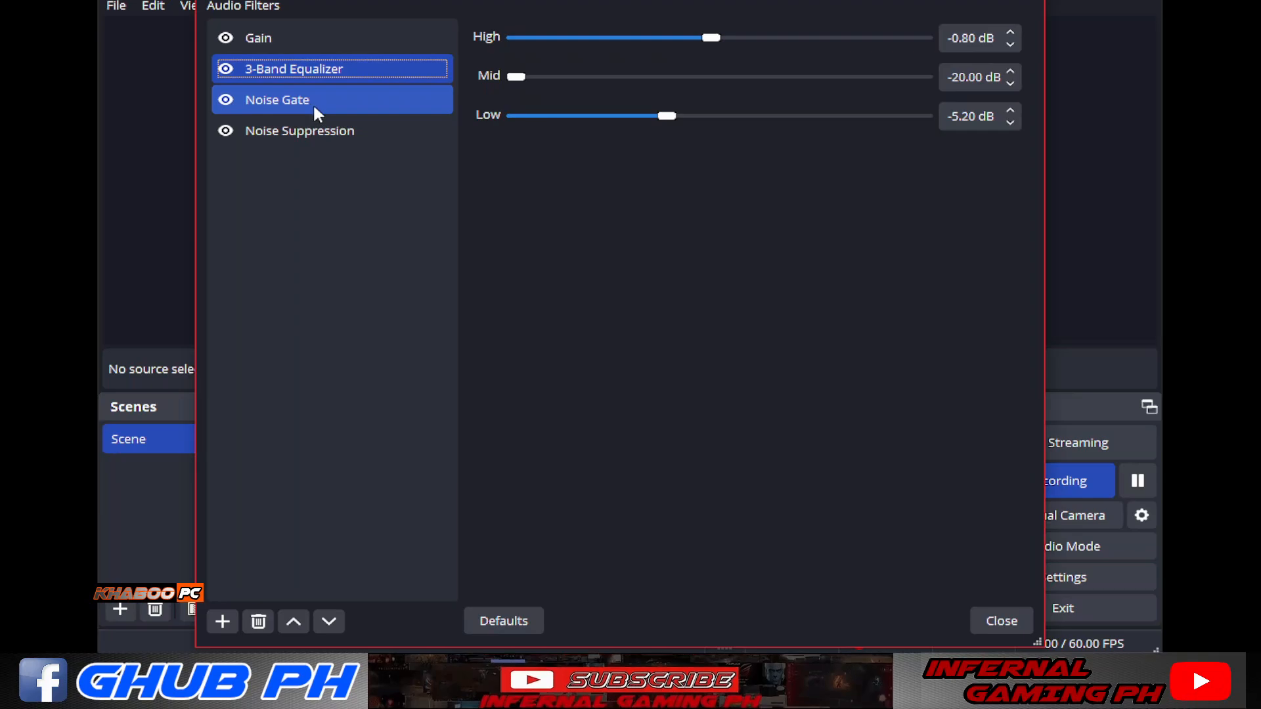
{"action": "left_click", "coordinate": [314, 131]}
{"action": "left_click", "coordinate": [330, 102]}
{"action": "left_click", "coordinate": [337, 39]}
{"action": "left_click", "coordinate": [335, 70]}
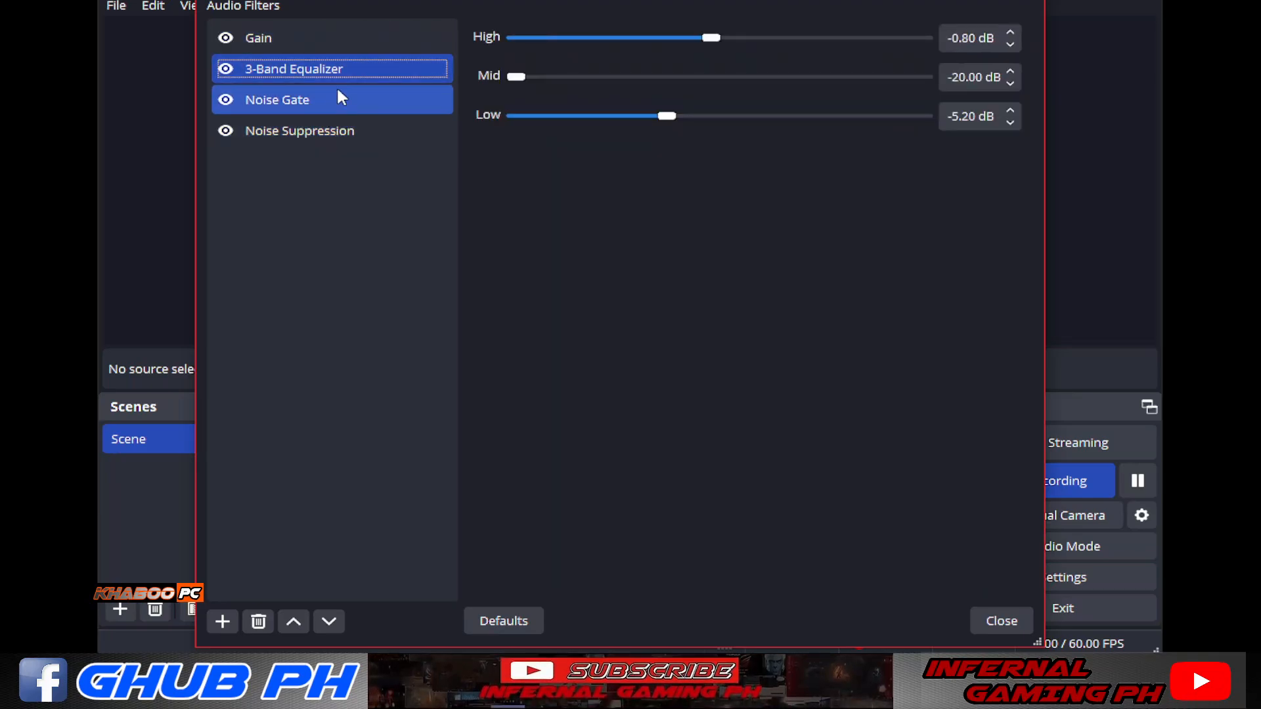
{"action": "left_click", "coordinate": [325, 100]}
{"action": "left_click", "coordinate": [328, 70]}
{"action": "left_click", "coordinate": [330, 39]}
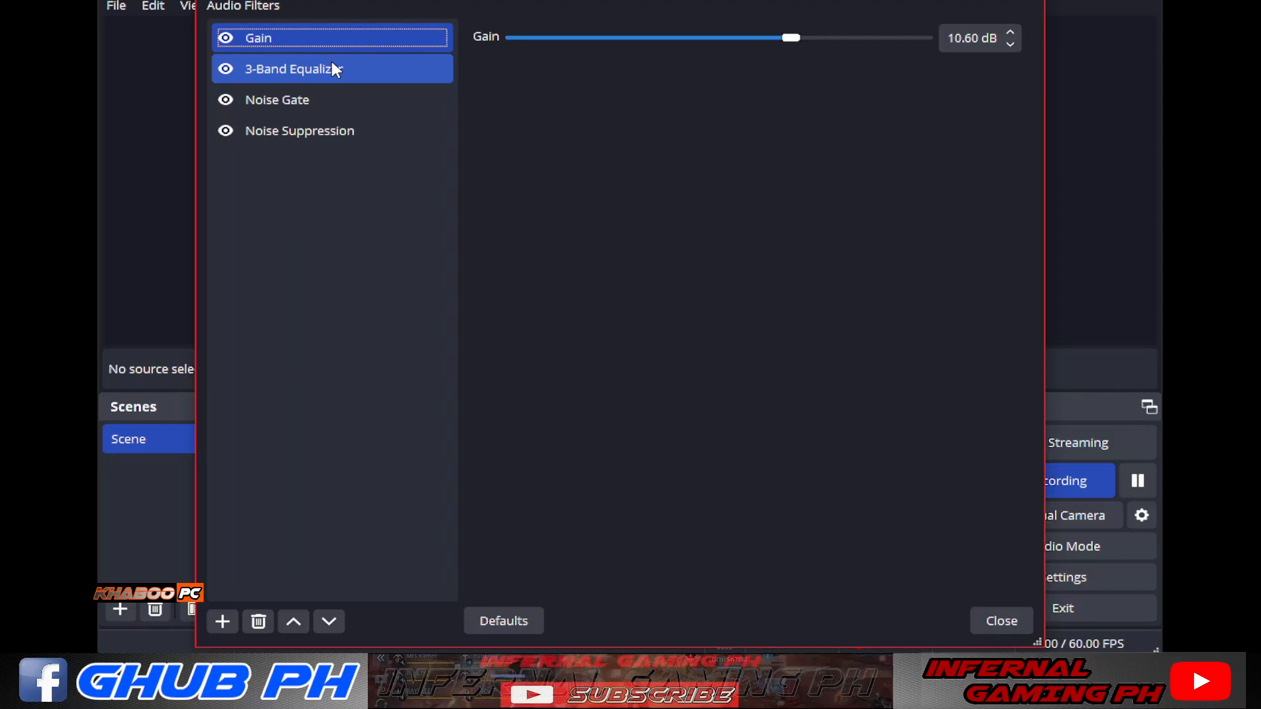
{"action": "left_click", "coordinate": [322, 99]}
{"action": "left_click", "coordinate": [314, 131]}
{"action": "left_click", "coordinate": [333, 104]}
{"action": "left_click", "coordinate": [336, 69]}
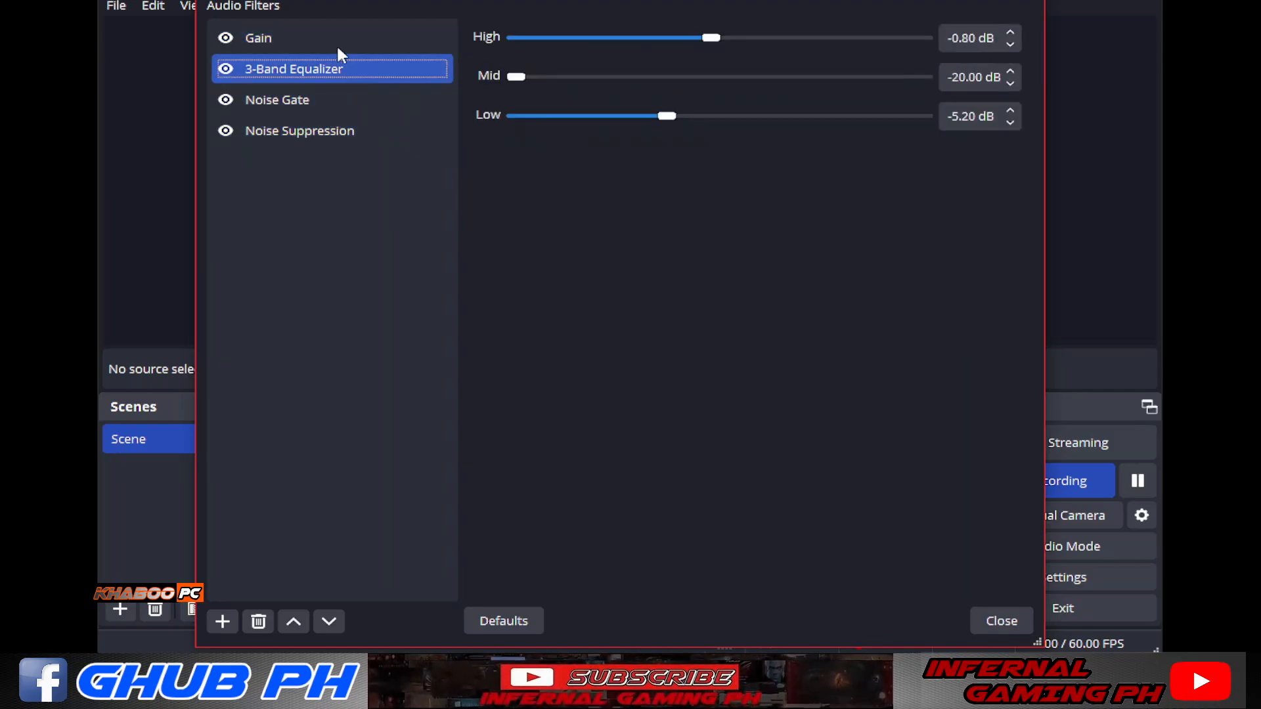
{"action": "left_click", "coordinate": [338, 101]}
{"action": "left_click", "coordinate": [333, 134]}
{"action": "left_click", "coordinate": [351, 68]}
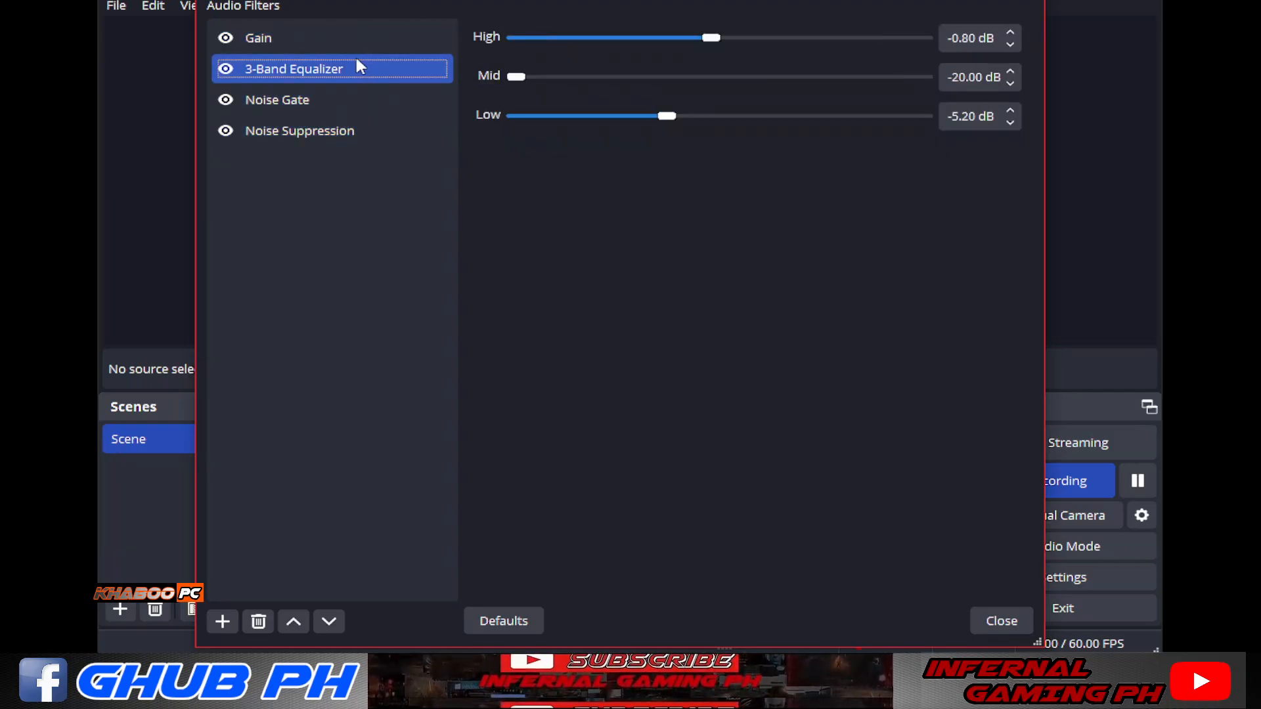
{"action": "left_click", "coordinate": [336, 37]}
{"action": "left_click", "coordinate": [988, 621]}
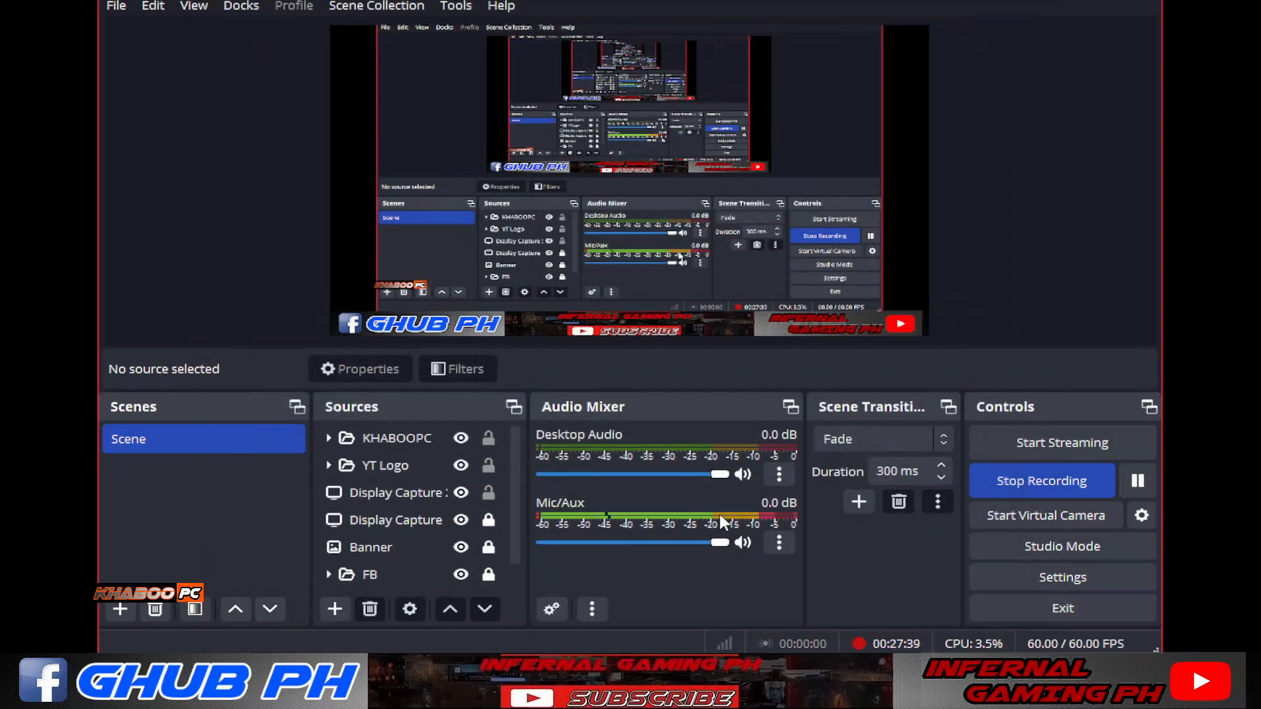
Step: Check the 3-Band Equalizer settings in the Desktop Audio filters and close them
{"action": "left_click", "coordinate": [787, 472]}
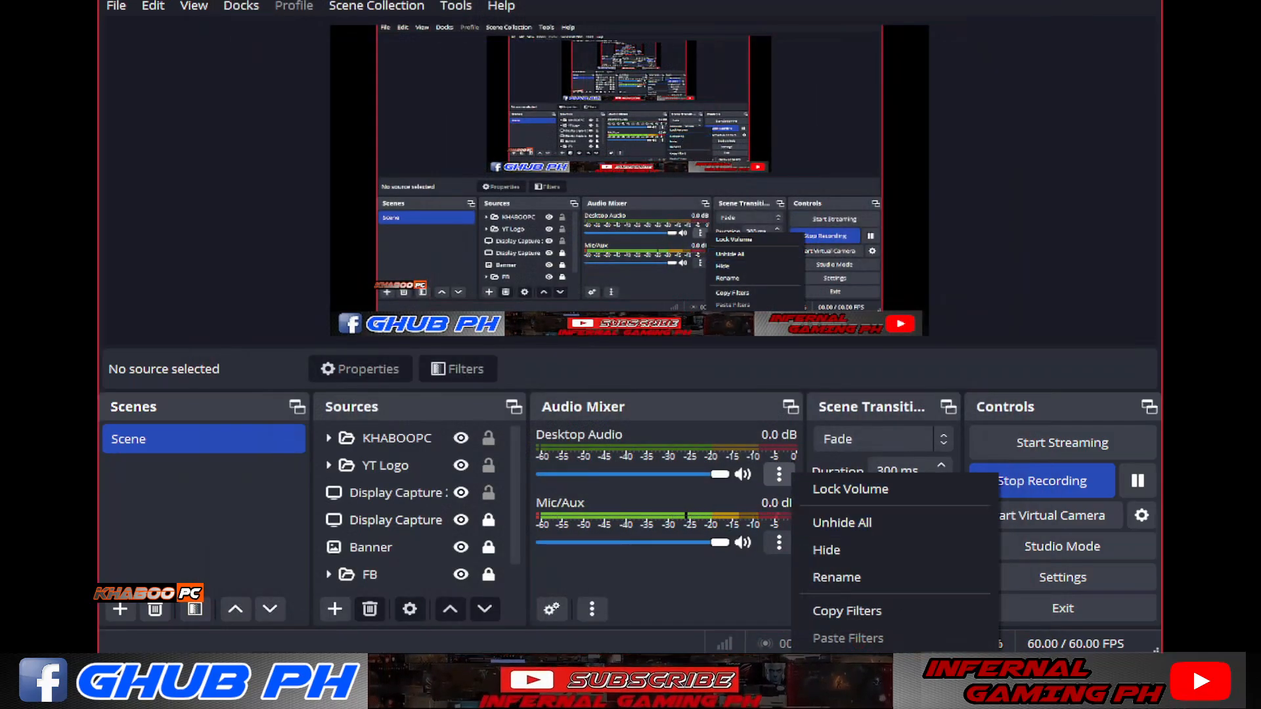
{"action": "left_click", "coordinate": [847, 671]}
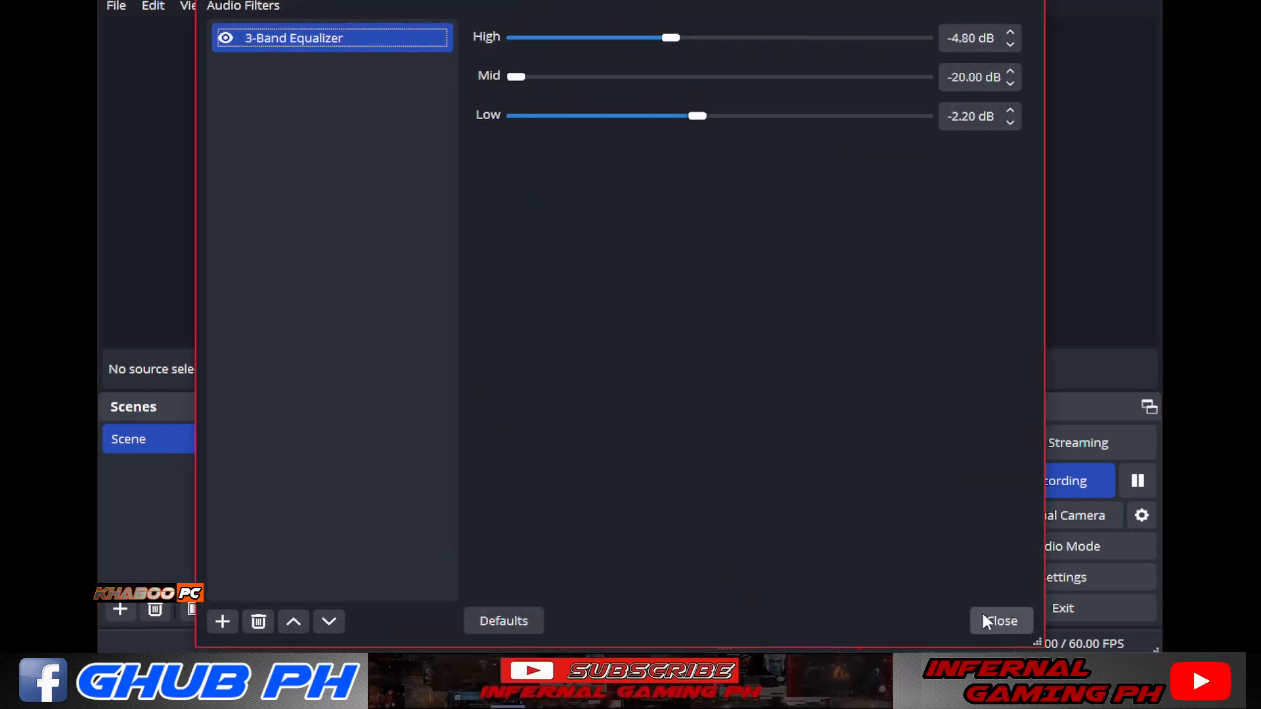
{"action": "left_click", "coordinate": [1003, 620]}
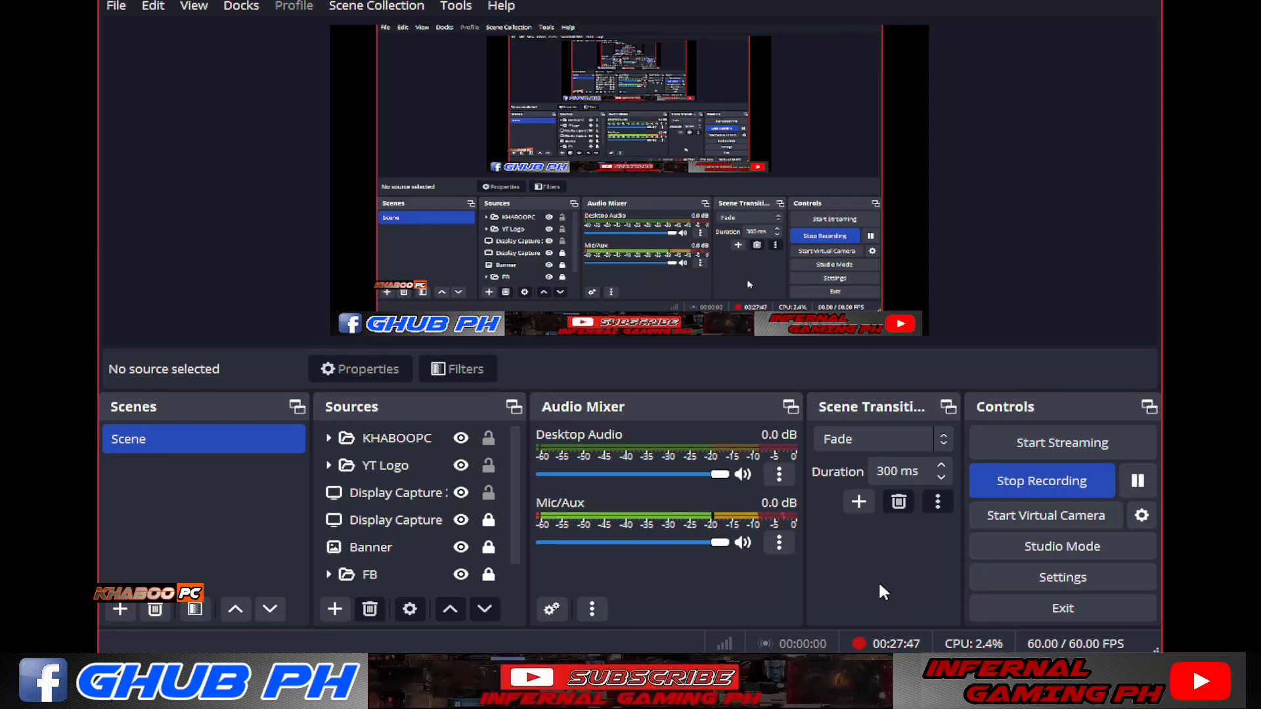
Step: Reopen the Mic/Aux filters and go through all four filters' settings again, ending on the 3-Band Equalizer
{"action": "left_click", "coordinate": [779, 543]}
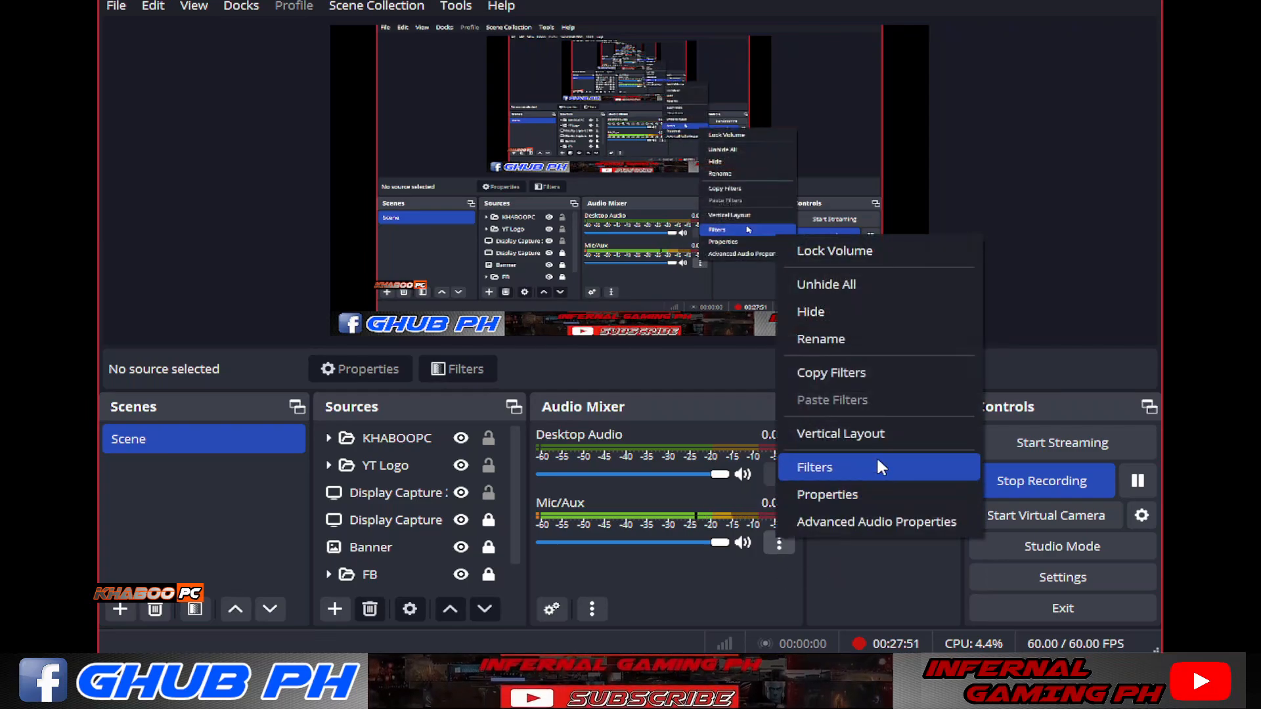
{"action": "left_click", "coordinate": [876, 465]}
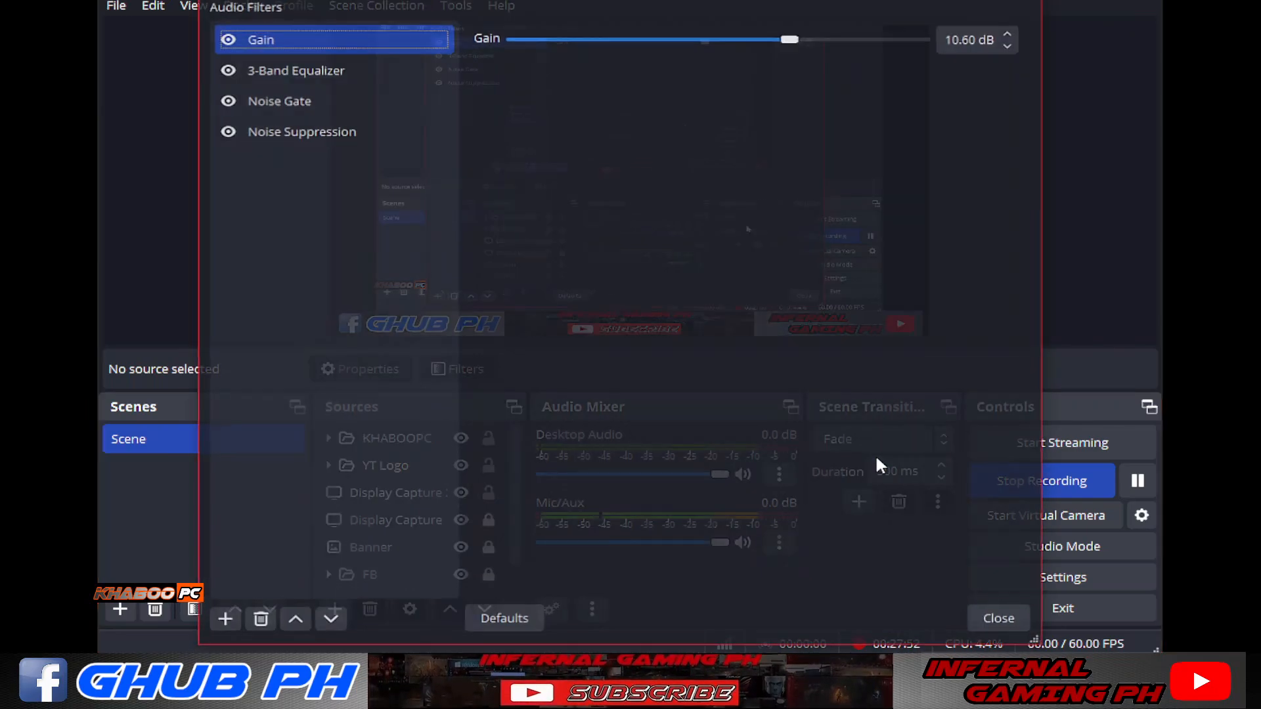
{"action": "left_click", "coordinate": [305, 100]}
{"action": "left_click", "coordinate": [297, 72]}
{"action": "left_click", "coordinate": [294, 124]}
{"action": "left_click", "coordinate": [317, 69]}
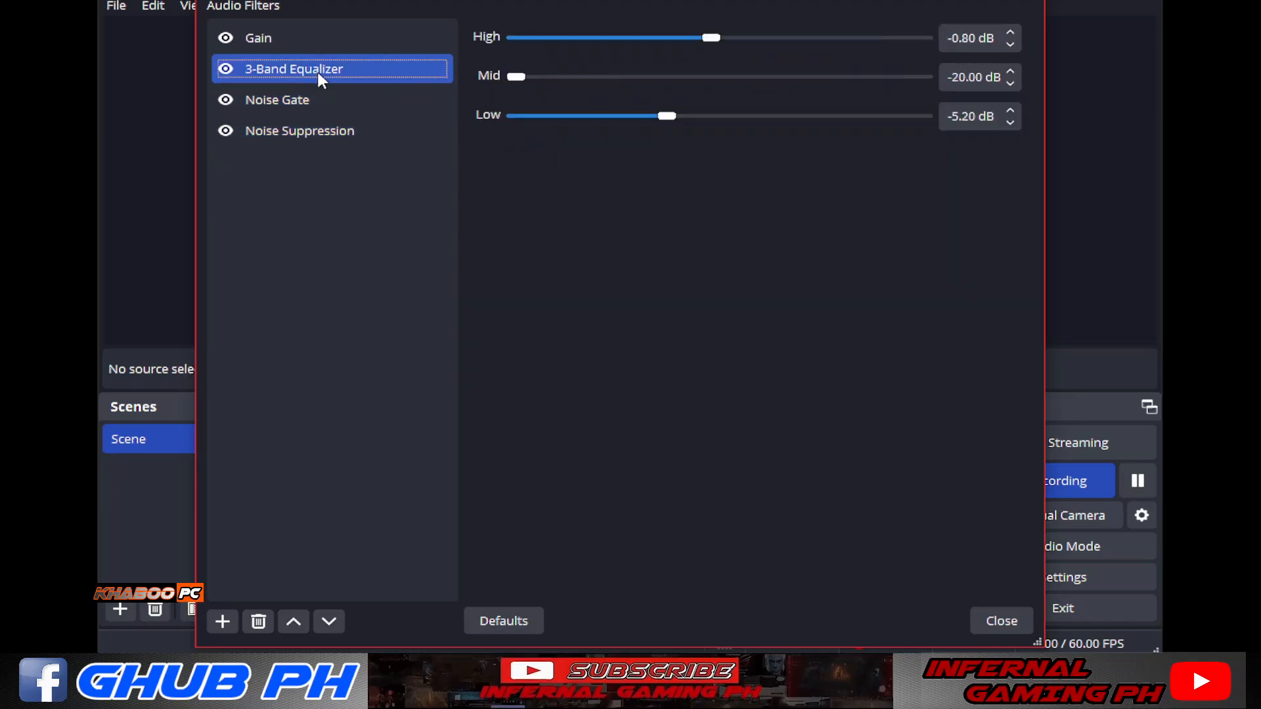
{"action": "left_click", "coordinate": [317, 38]}
{"action": "left_click", "coordinate": [310, 67]}
{"action": "left_click", "coordinate": [274, 104]}
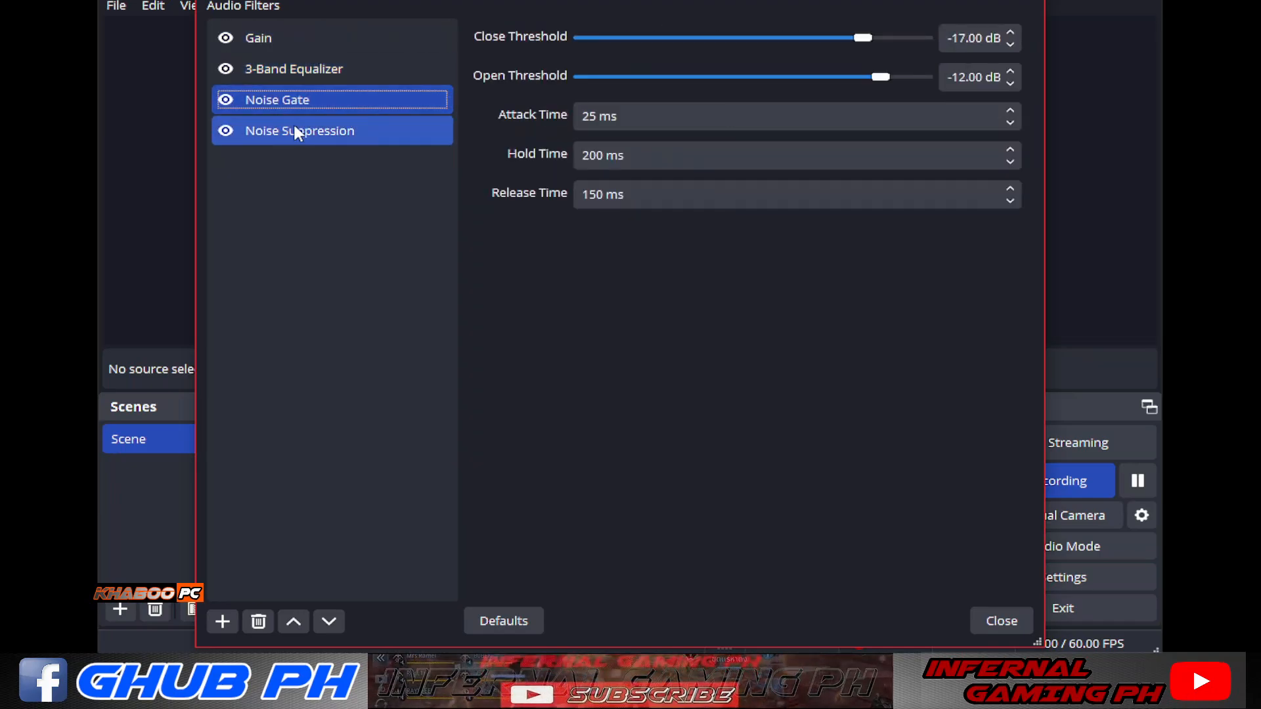
{"action": "left_click", "coordinate": [308, 69]}
{"action": "left_click", "coordinate": [310, 104]}
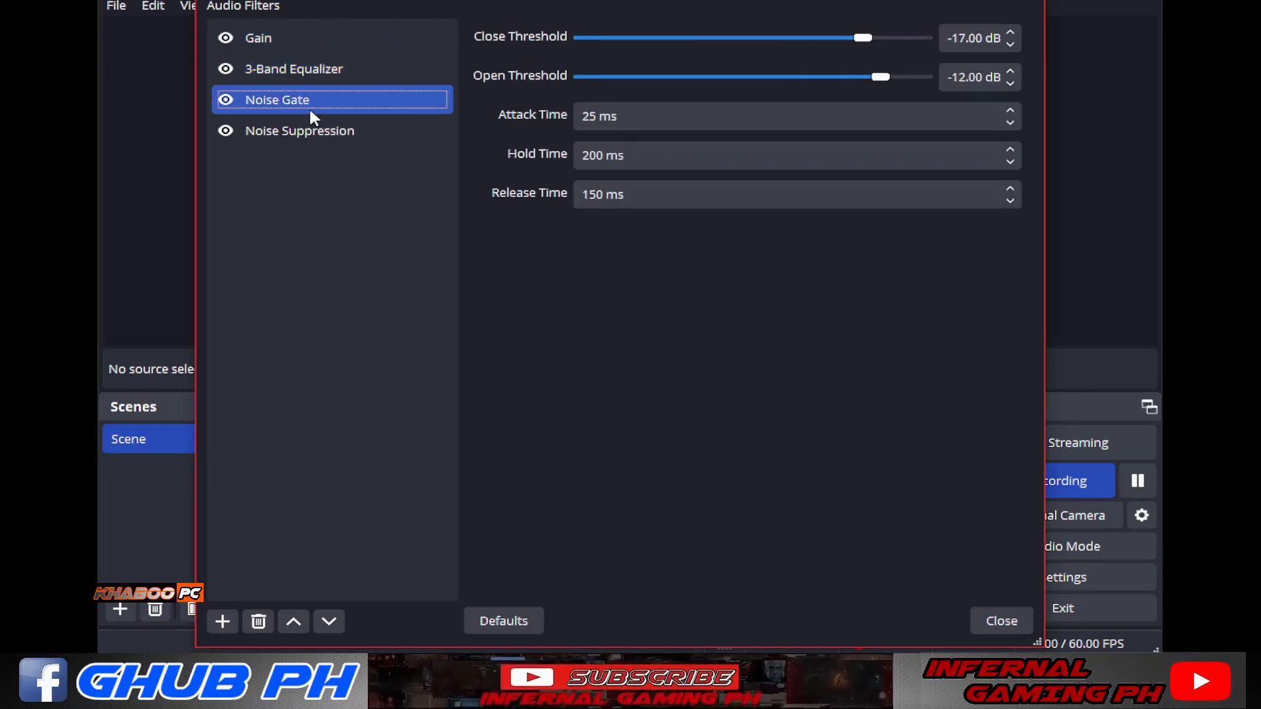
{"action": "left_click", "coordinate": [313, 125]}
{"action": "left_click", "coordinate": [318, 96]}
{"action": "left_click", "coordinate": [327, 69]}
{"action": "left_click", "coordinate": [324, 42]}
{"action": "left_click", "coordinate": [319, 69]}
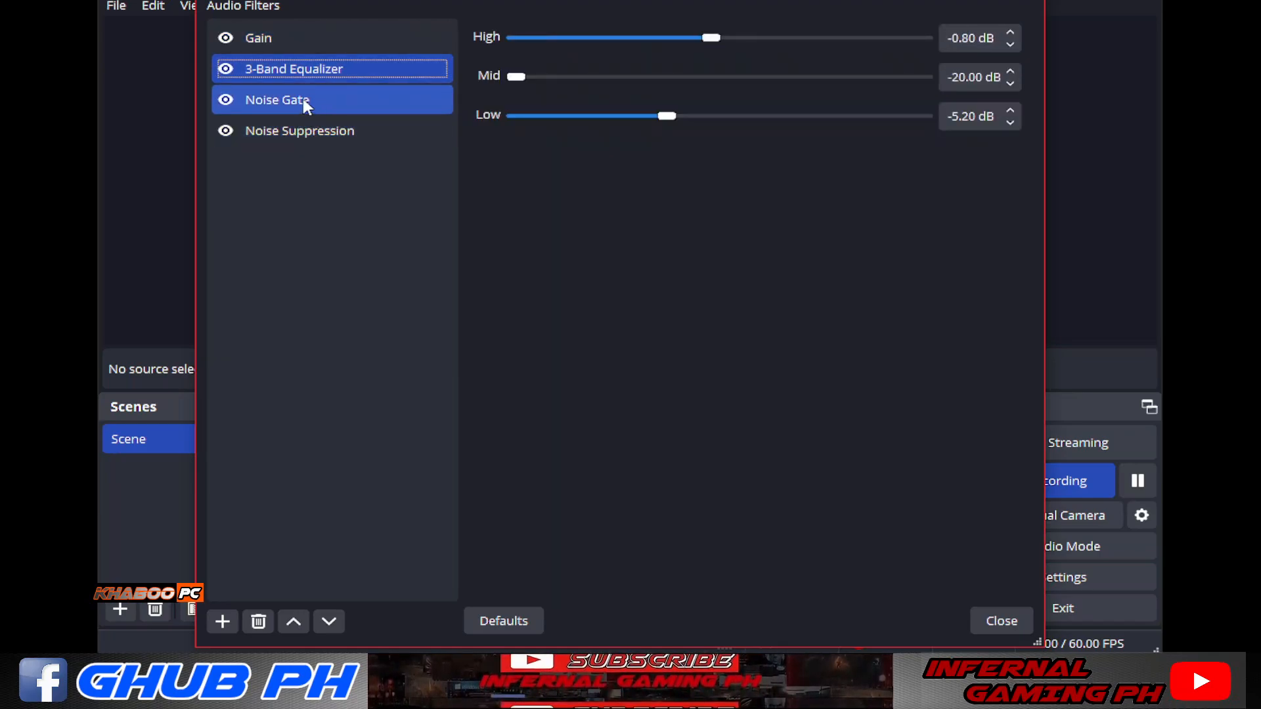
{"action": "left_click", "coordinate": [302, 100]}
{"action": "left_click", "coordinate": [303, 131]}
{"action": "left_click", "coordinate": [317, 100]}
{"action": "left_click", "coordinate": [335, 68]}
{"action": "left_click", "coordinate": [320, 42]}
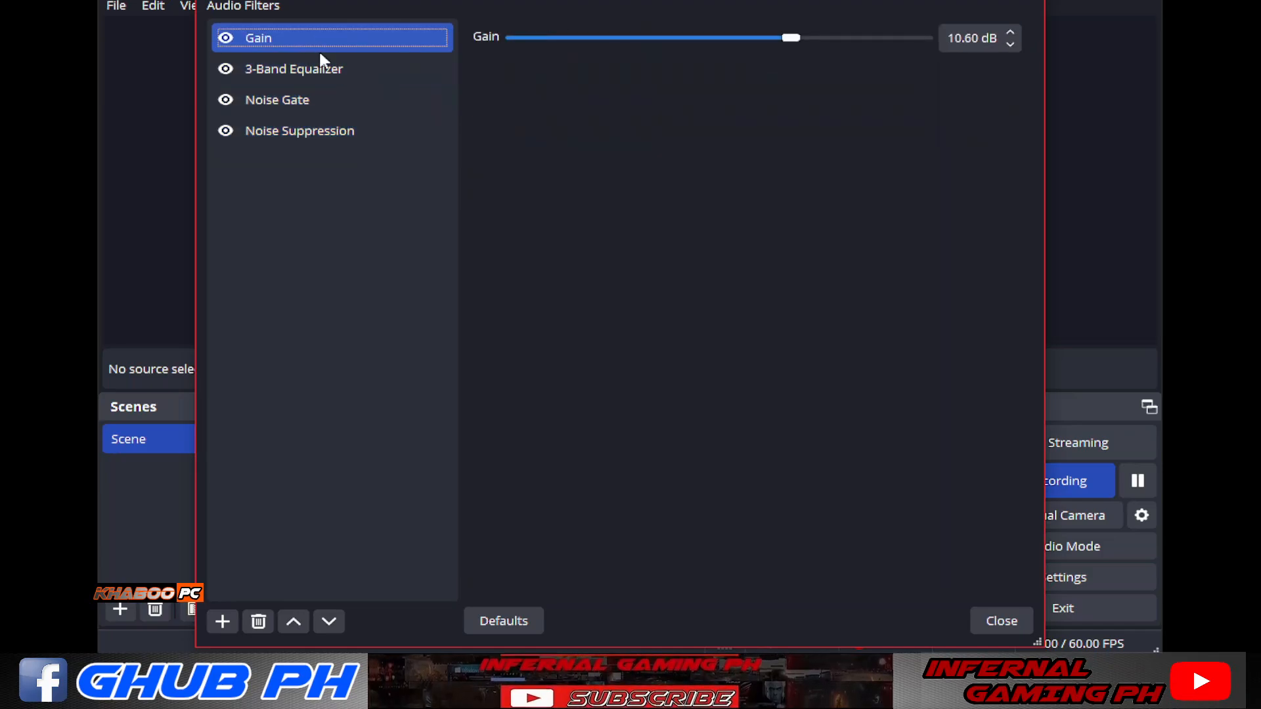
{"action": "left_click", "coordinate": [322, 71]}
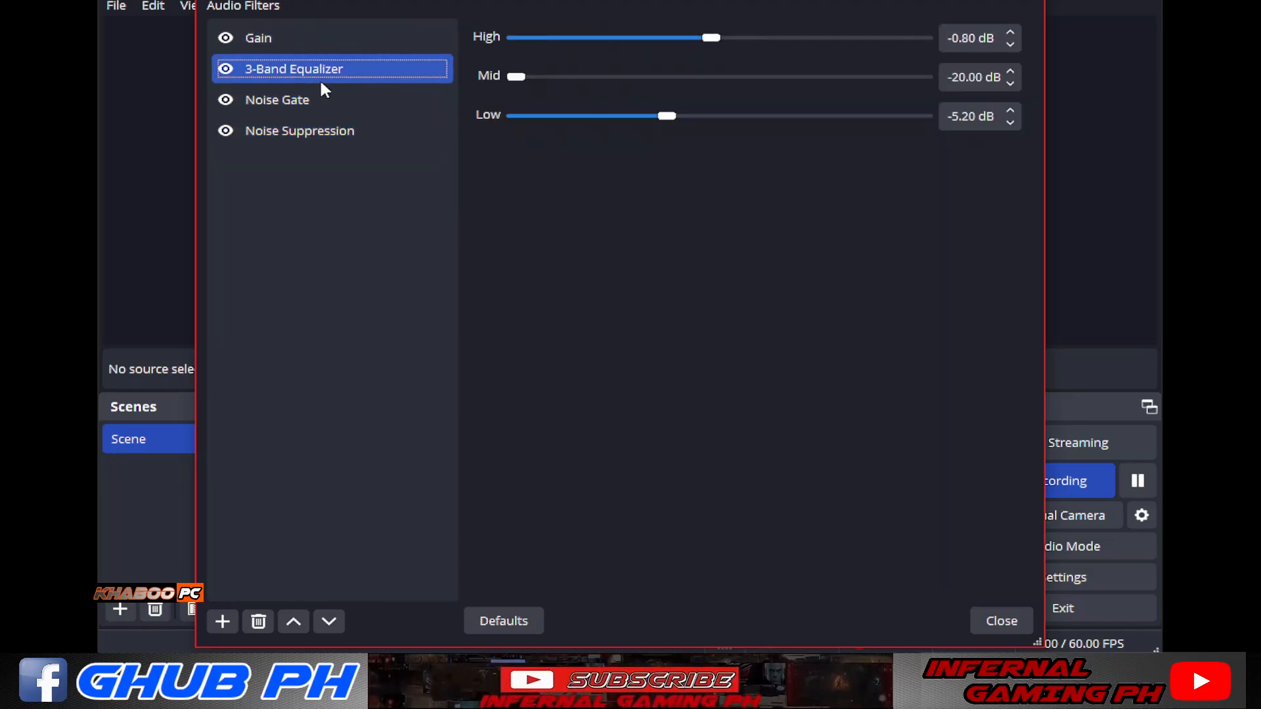
{"action": "left_click", "coordinate": [318, 42]}
{"action": "left_click", "coordinate": [316, 74]}
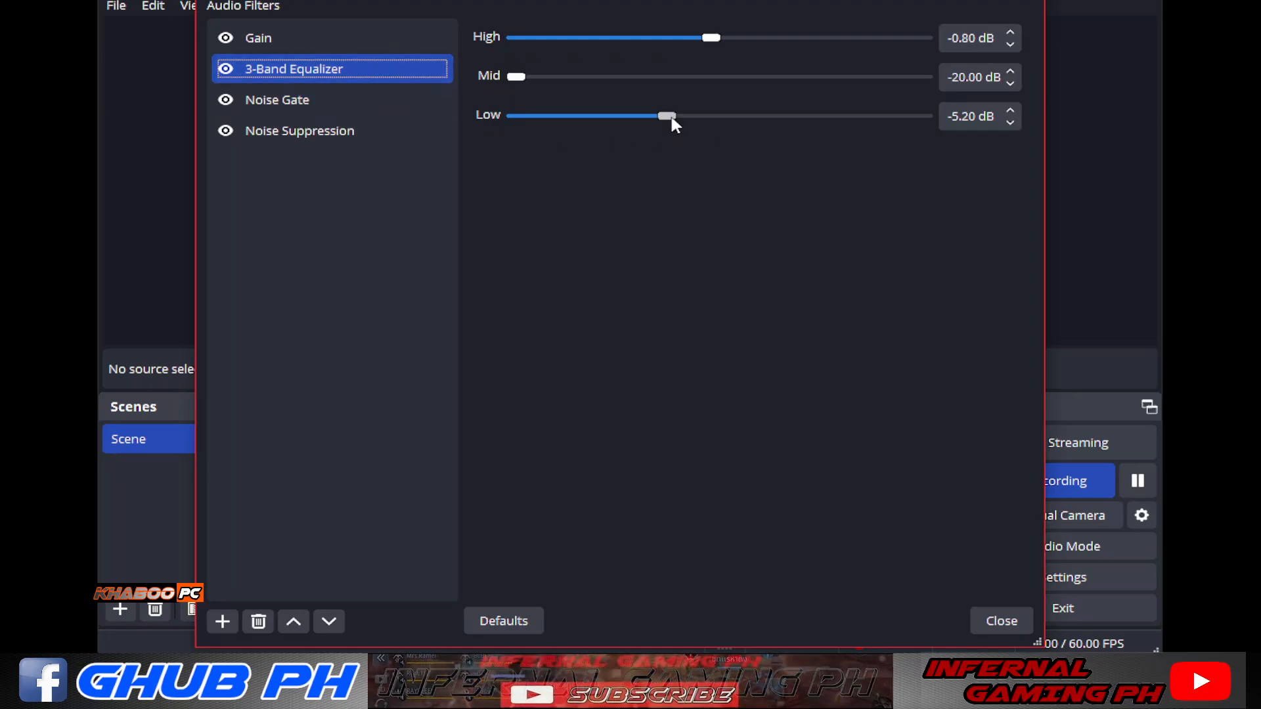
Step: Try the 3-Band Equalizer with Low at -1.70 dB and High at -5.10 dB, then with High at 0.00 dB
{"action": "left_click_drag", "start_coordinate": [671, 119], "coordinate": [704, 117]}
{"action": "left_click_drag", "start_coordinate": [711, 39], "coordinate": [664, 40]}
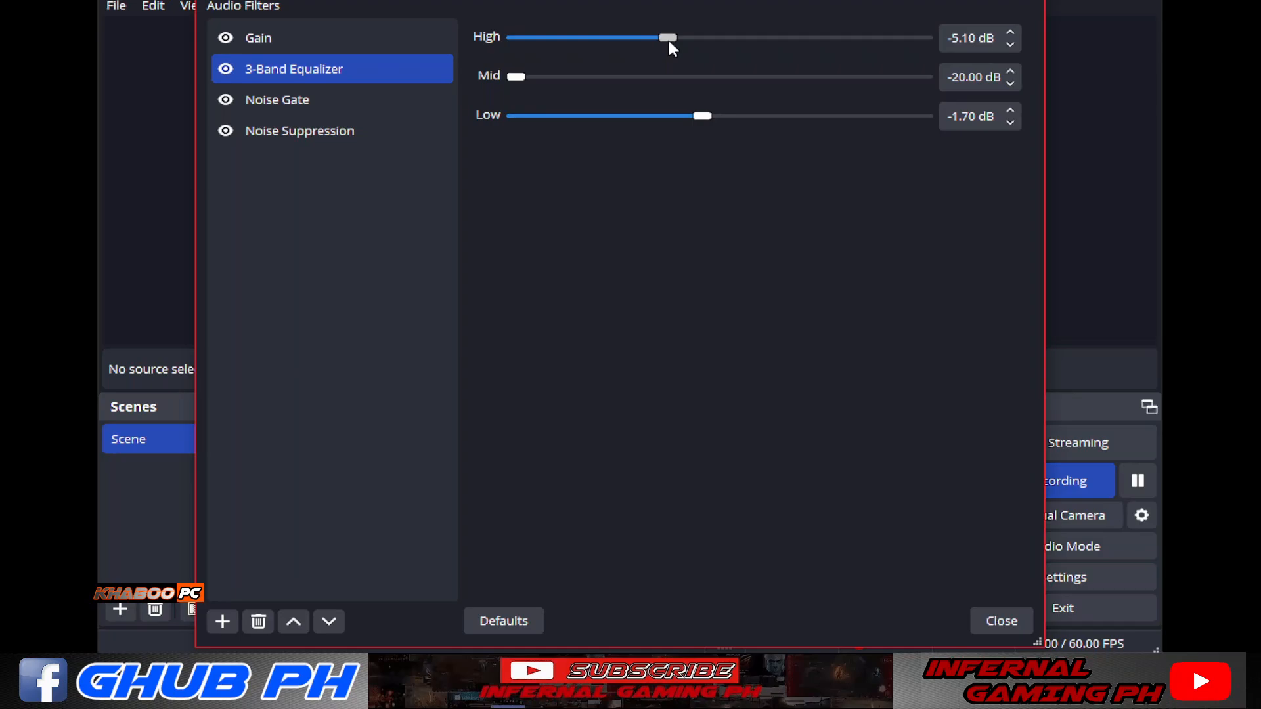
{"action": "left_click_drag", "start_coordinate": [667, 38], "coordinate": [721, 41]}
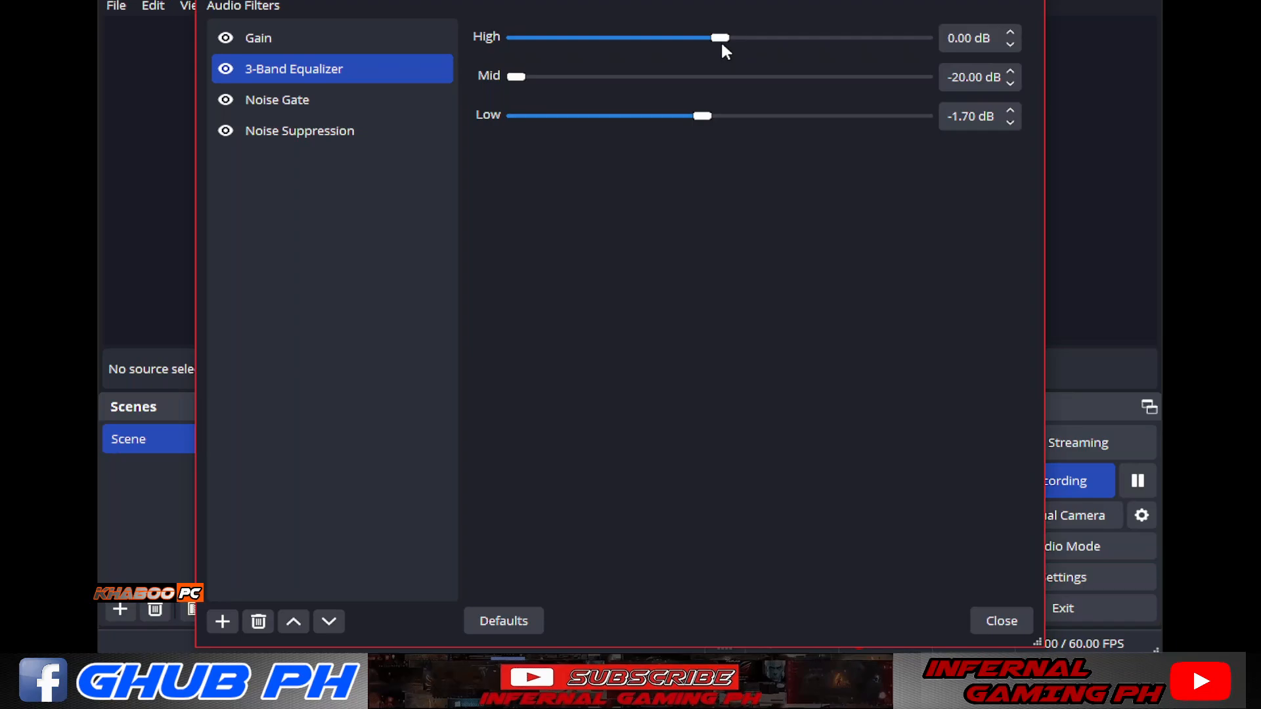
Step: Set the Mic/Aux 3-Band Equalizer to Mid -20.00 dB, Low 2.20 dB and High 3.00 dB
{"action": "left_click_drag", "start_coordinate": [518, 88], "coordinate": [471, 106]}
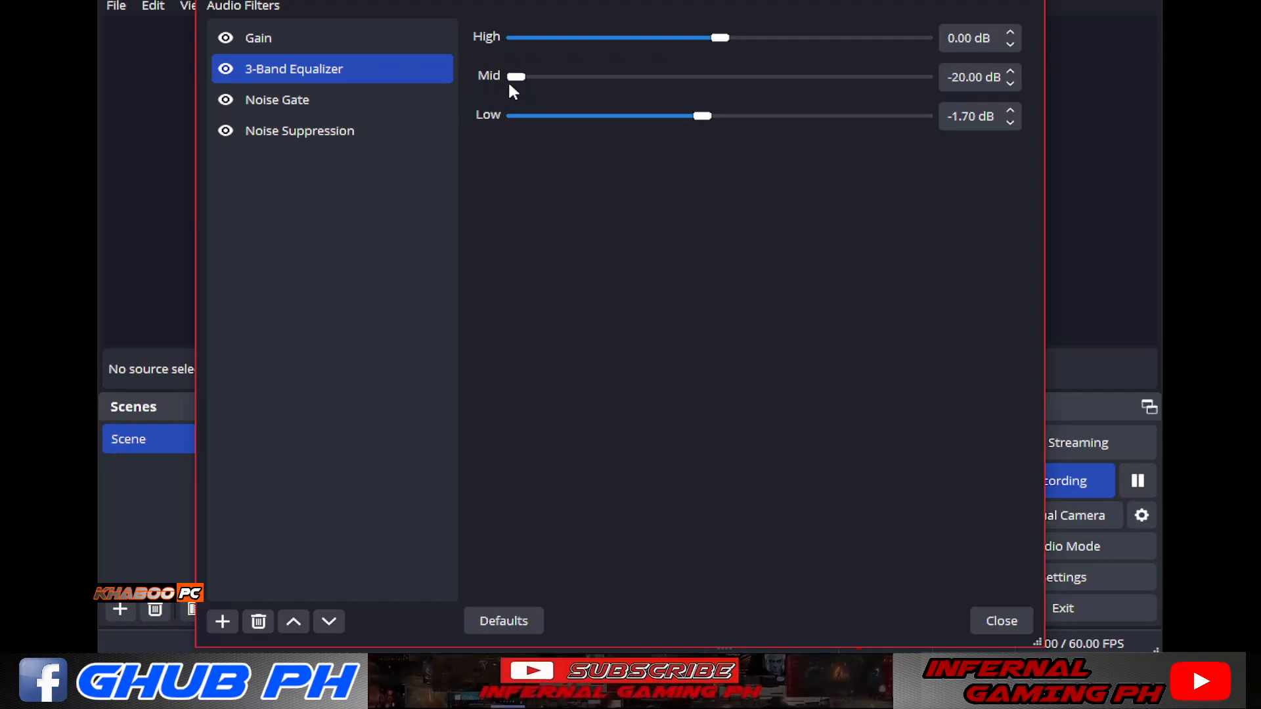
{"action": "left_click_drag", "start_coordinate": [705, 118], "coordinate": [747, 112]}
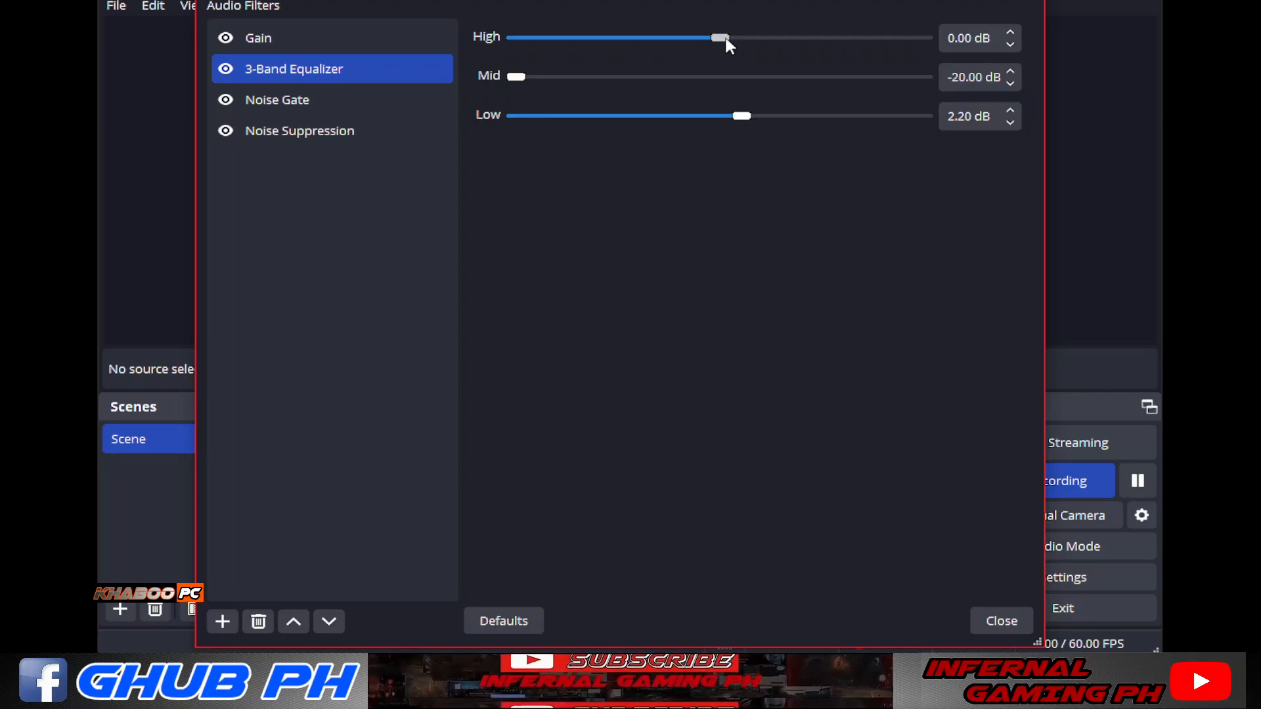
{"action": "left_click_drag", "start_coordinate": [725, 39], "coordinate": [749, 50]}
{"action": "left_click_drag", "start_coordinate": [741, 39], "coordinate": [743, 41]}
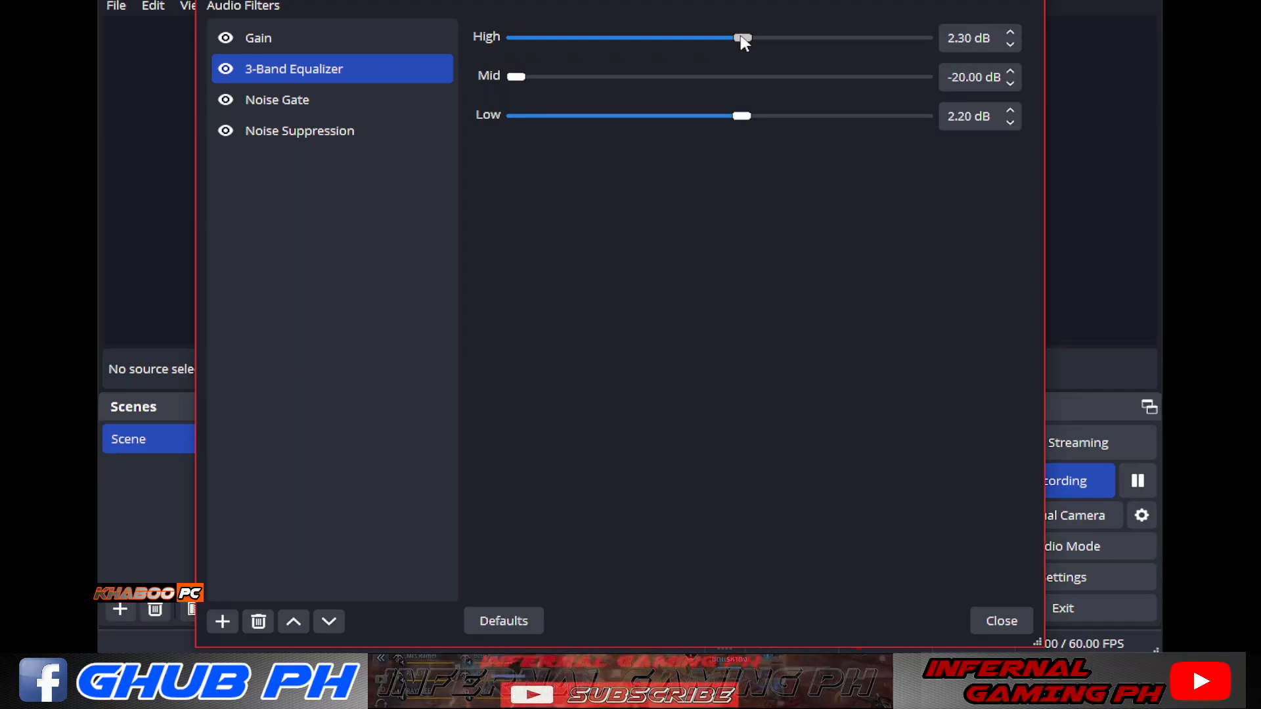
{"action": "left_click_drag", "start_coordinate": [742, 40], "coordinate": [753, 40]}
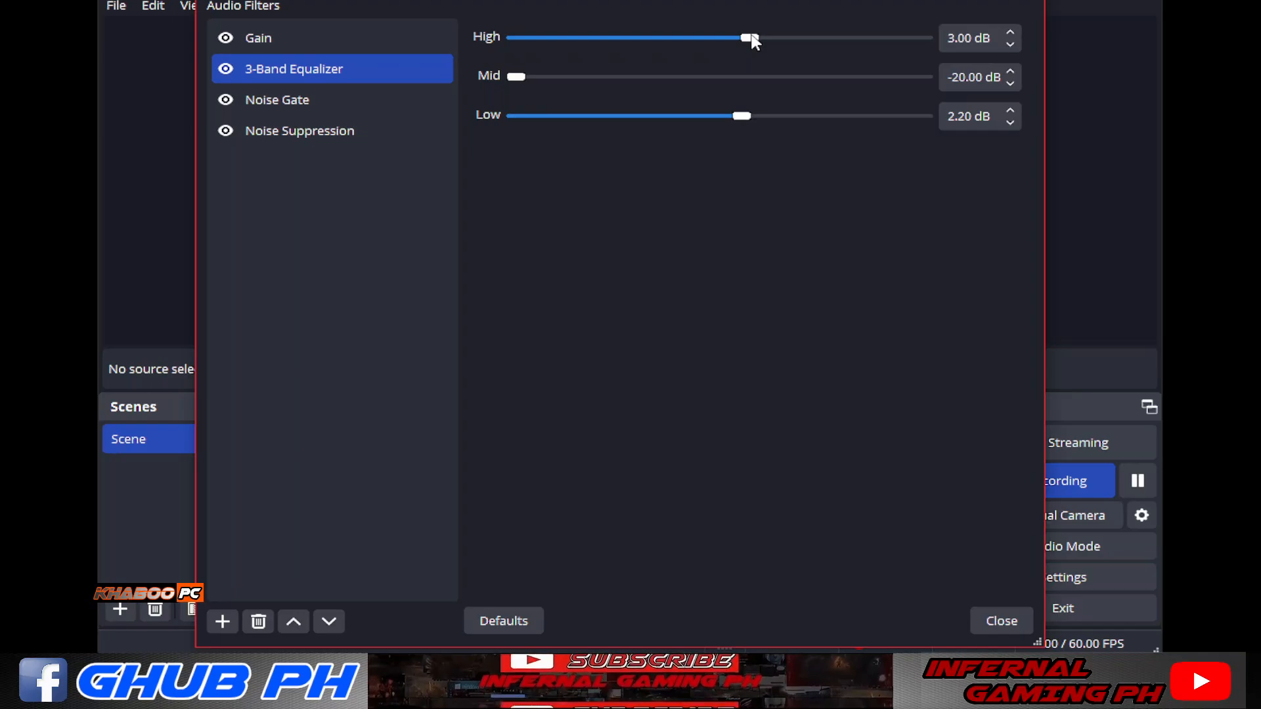